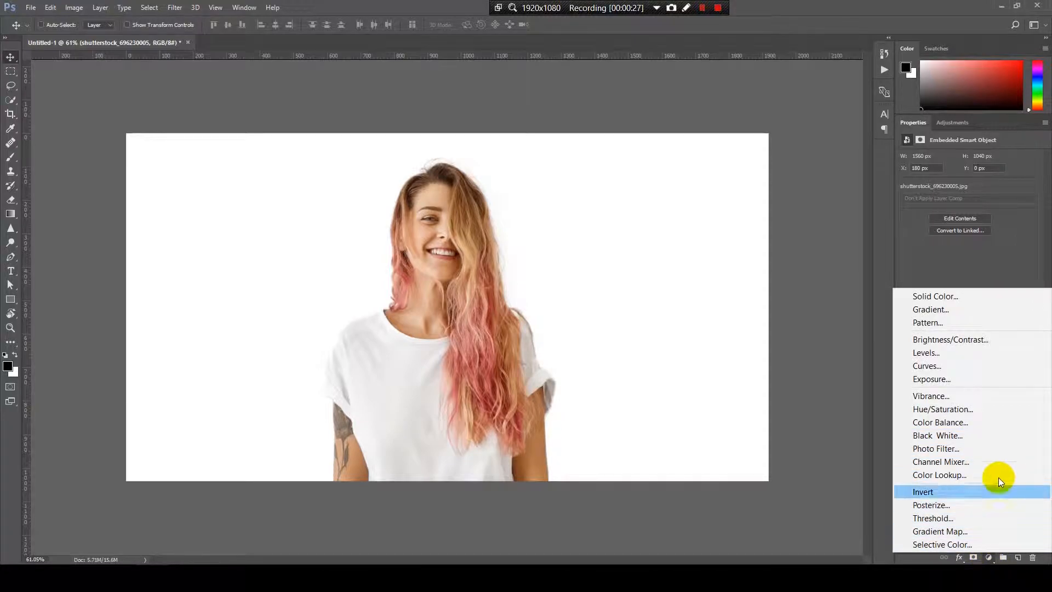
# Add a Black & White adjustment layer above the portrait with Reds at -1 and Yellows at -20, and briefly preview the waterfall layer
pyautogui.click(980, 435)
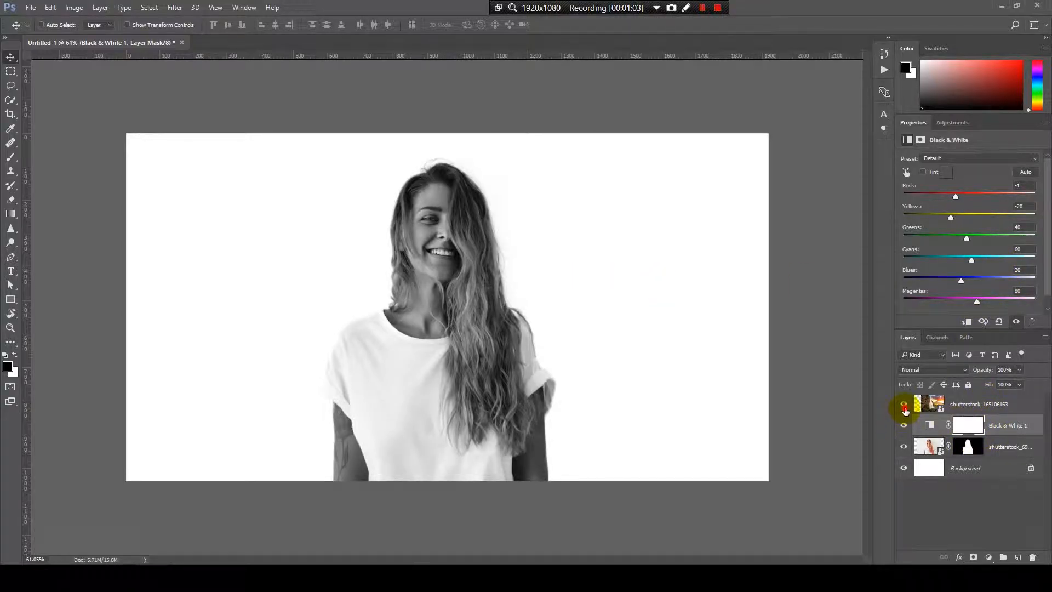
pyautogui.click(903, 407)
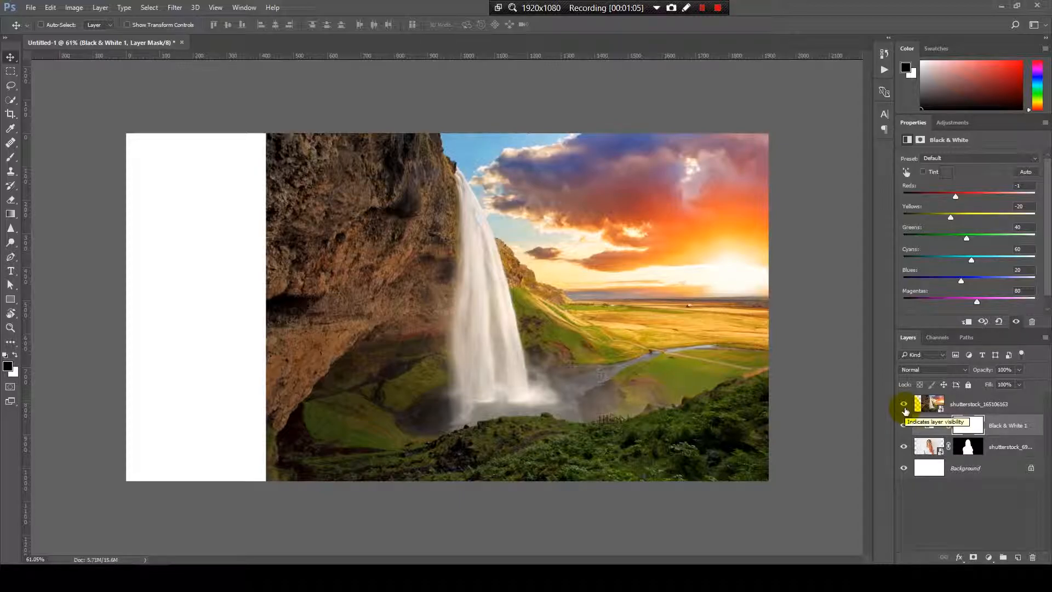
pyautogui.click(905, 408)
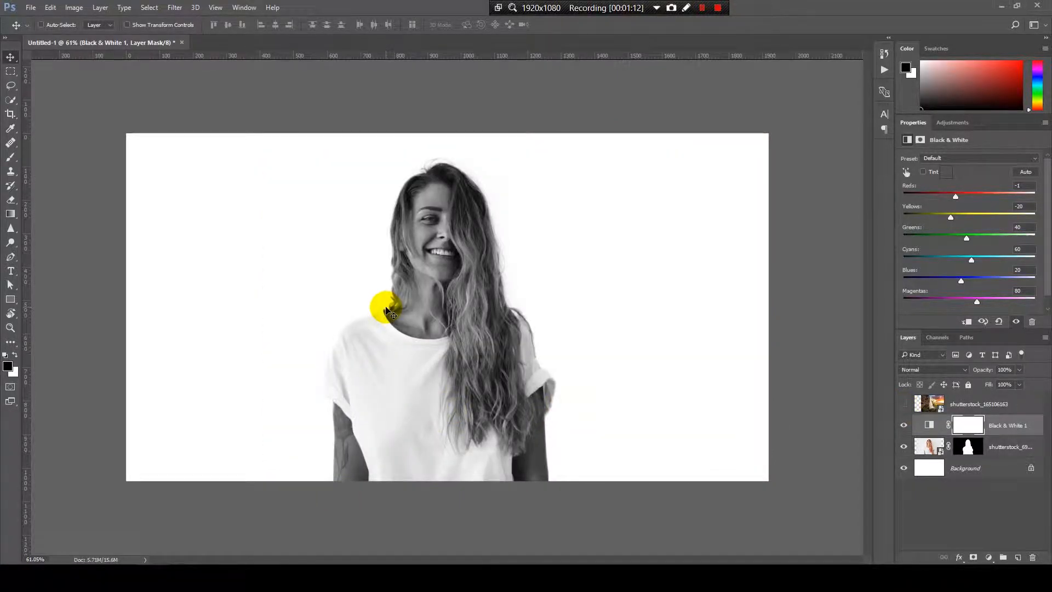
pyautogui.scroll(2, 386, 309)
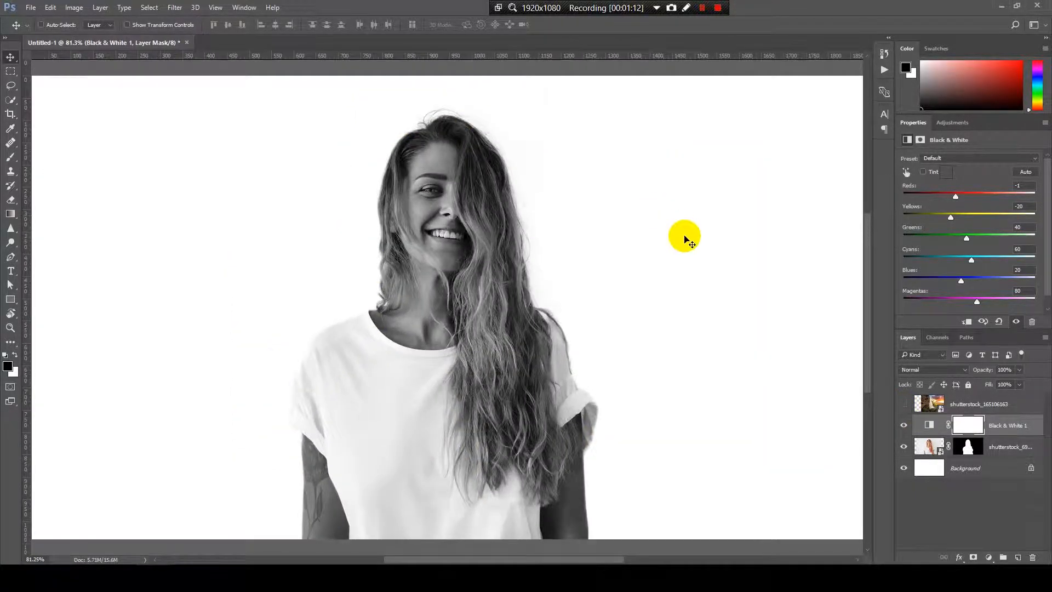
# Place the waterfall layer below the Black & White adjustment, make it visible and clip it to the portrait layer
pyautogui.click(1017, 405)
pyautogui.moveTo(1018, 406); pyautogui.dragTo(1016, 430)
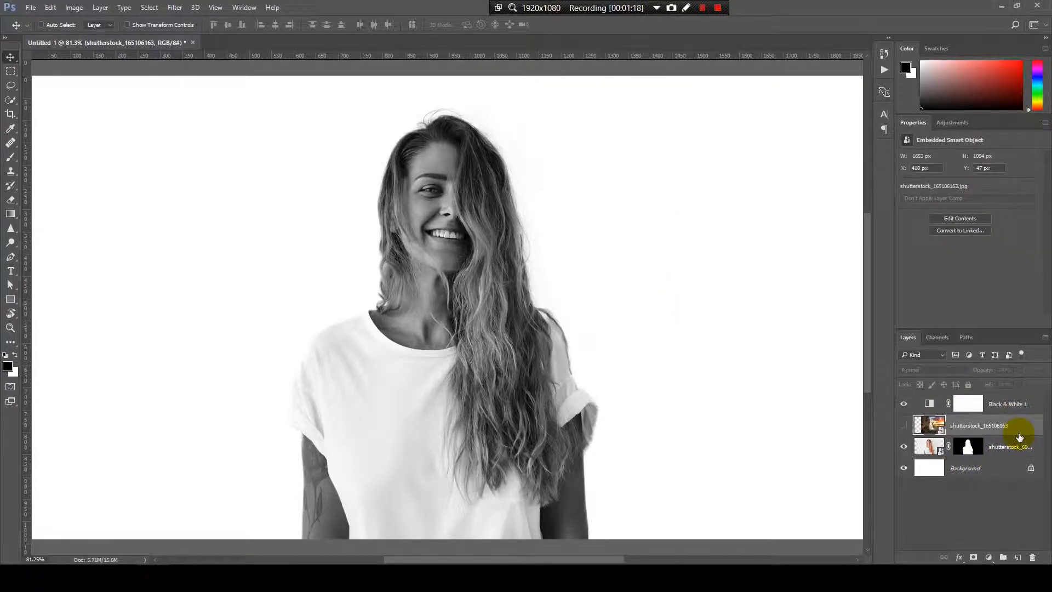
pyautogui.click(903, 425)
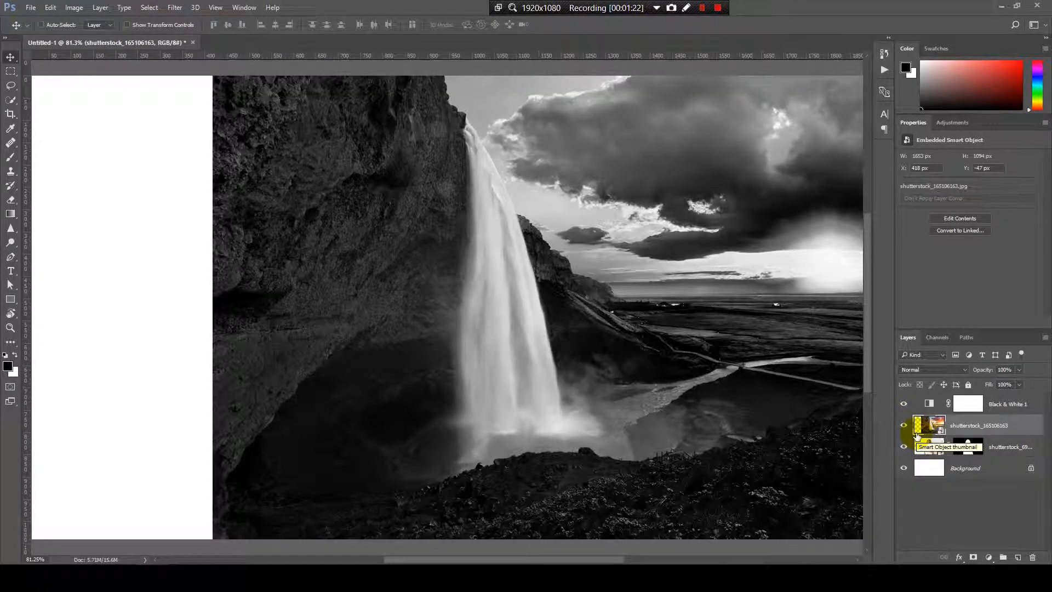
pyautogui.press('alt')
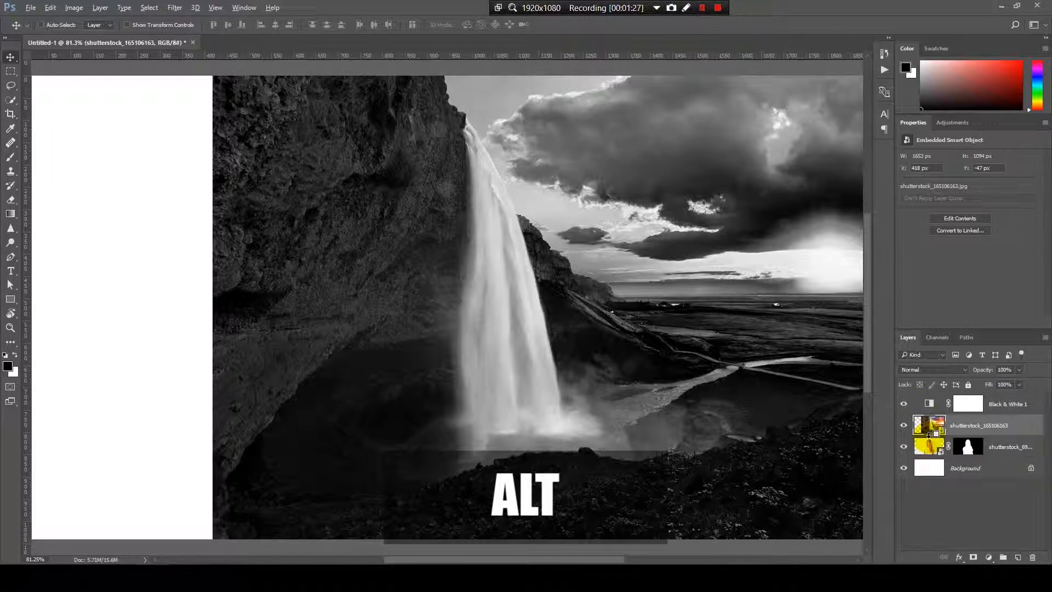
pyautogui.keyDown('alt'); pyautogui.click(929, 435); pyautogui.keyUp('alt')
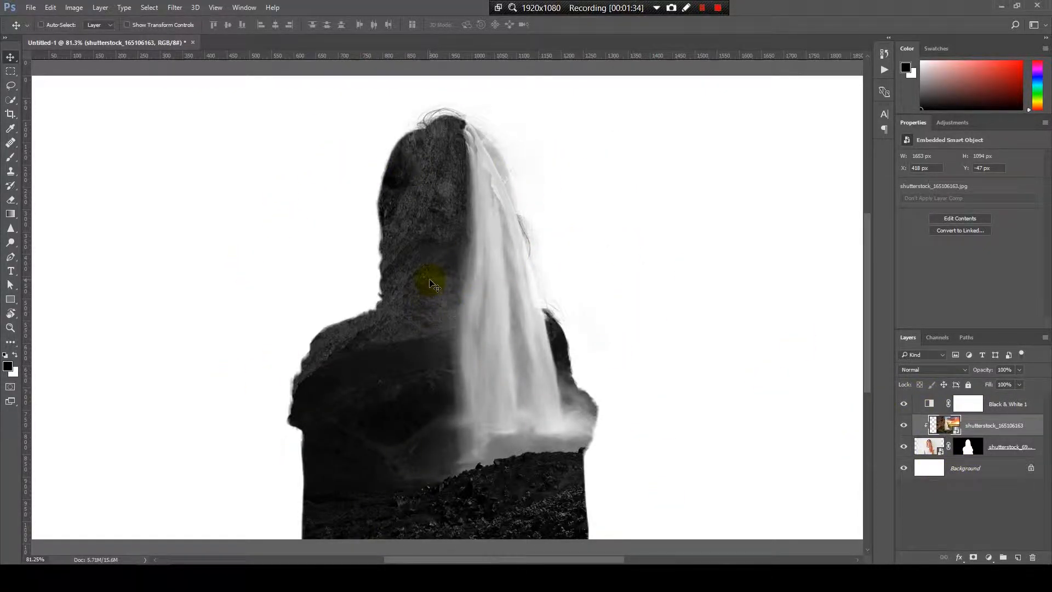
# Duplicate the masked portrait layer, place one copy at the top of the stack and add a Black & White adjustment layer above it
pyautogui.hotkey('ctrl', '0')
pyautogui.click(915, 451)
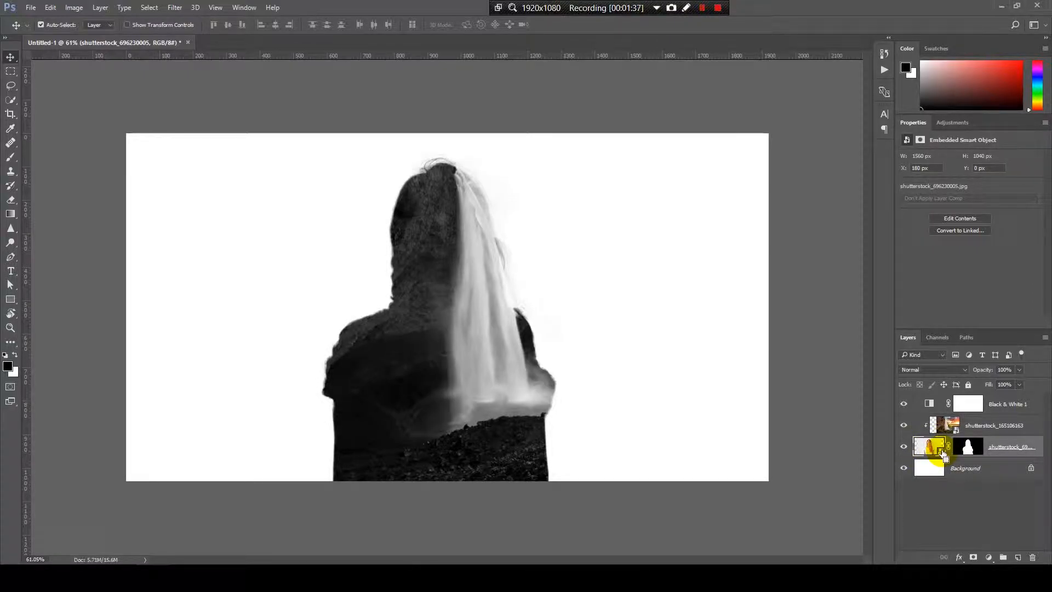
pyautogui.hotkey('ctrl', 'j')
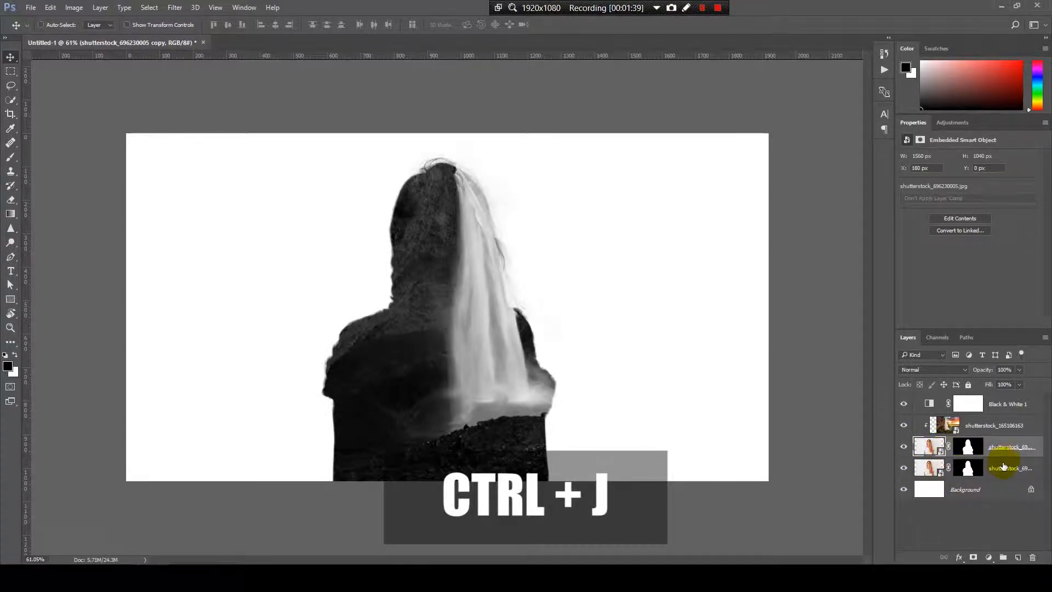
pyautogui.click(1002, 469)
pyautogui.moveTo(1024, 468); pyautogui.dragTo(1020, 396)
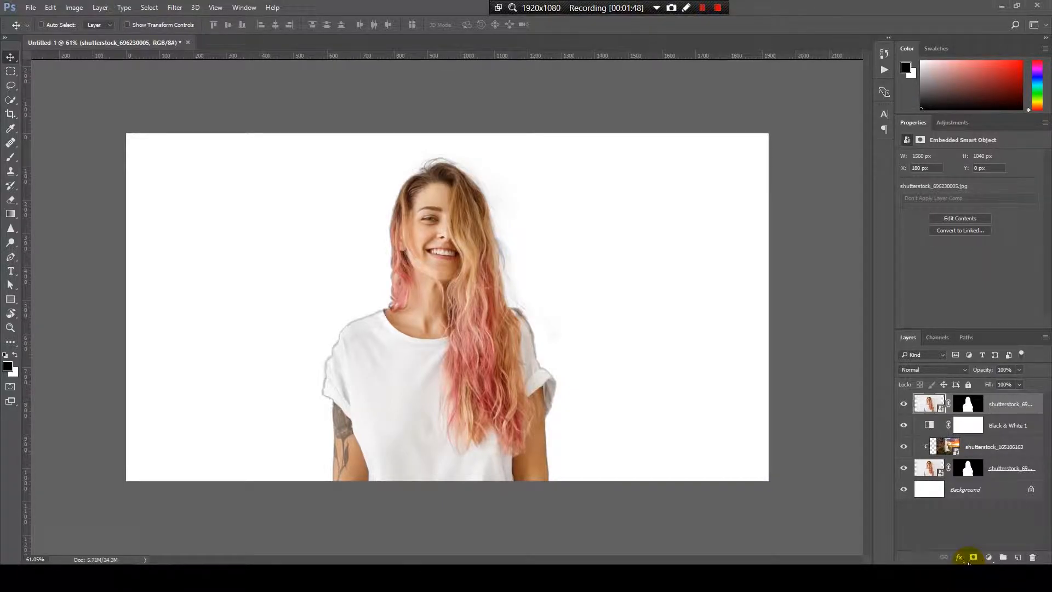
pyautogui.click(988, 557)
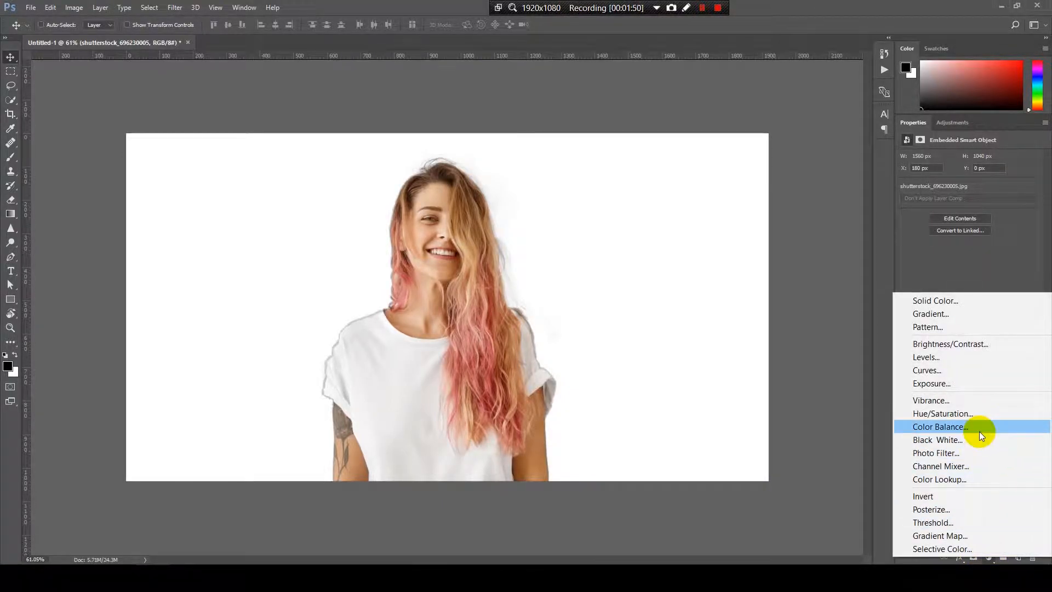
pyautogui.click(980, 439)
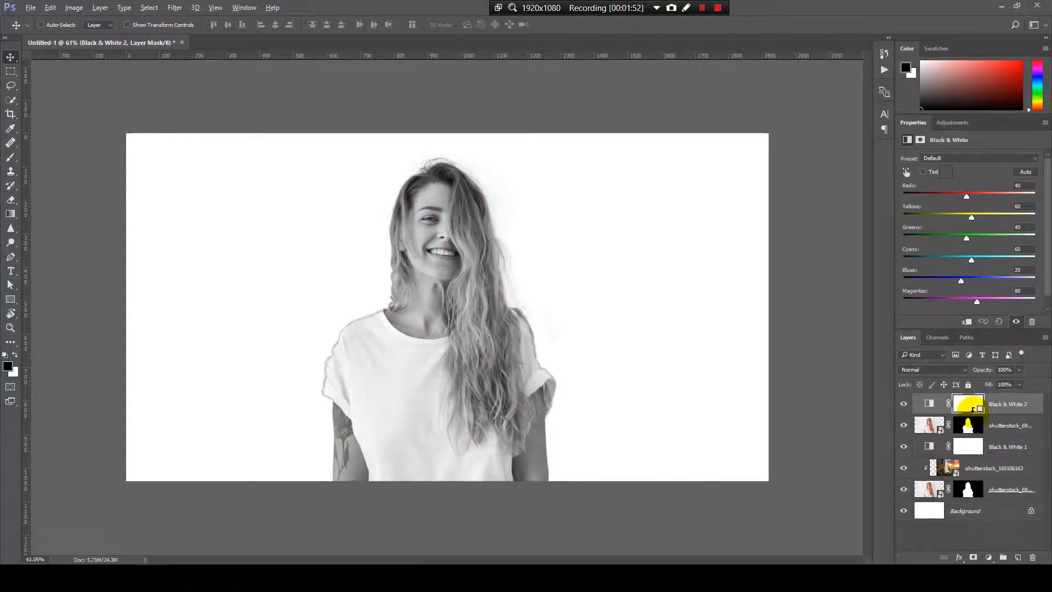
# Paint black over the whole mask of the upper portrait layer with a large soft brush to hide the woman completely
pyautogui.click(969, 422)
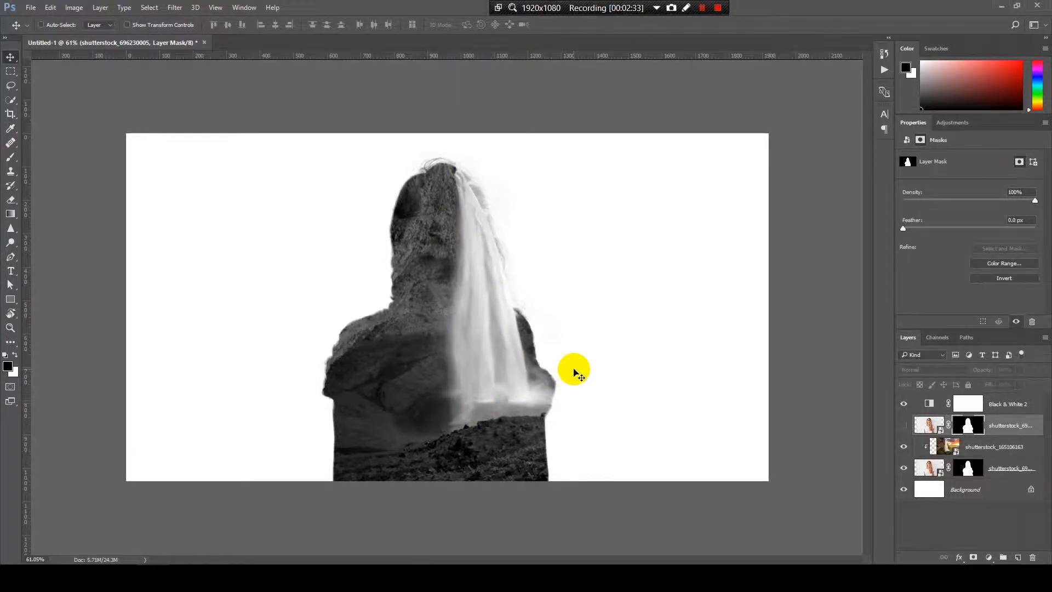
pyautogui.click(901, 425)
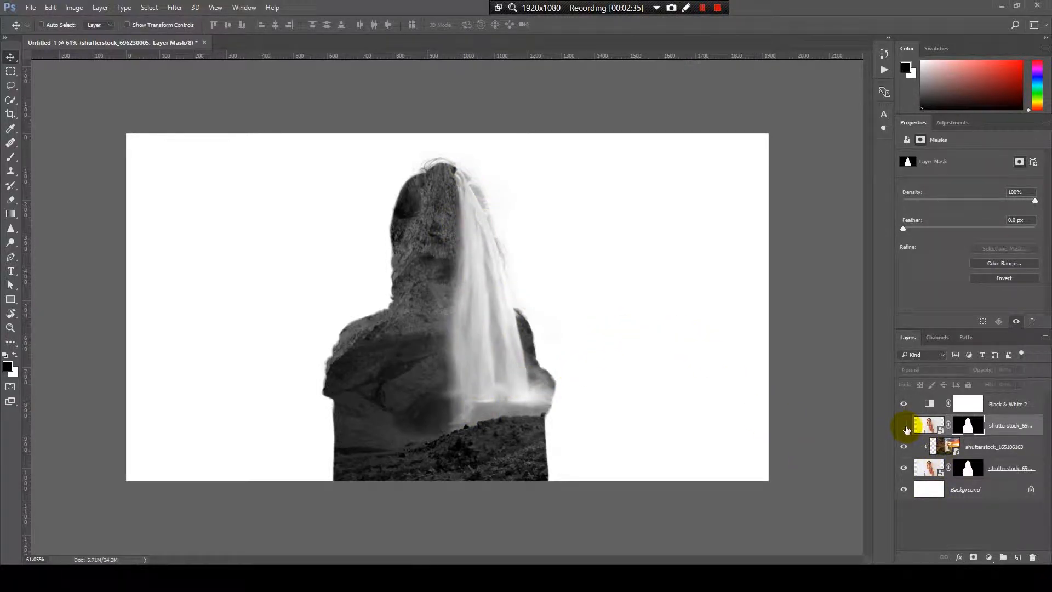
pyautogui.click(904, 426)
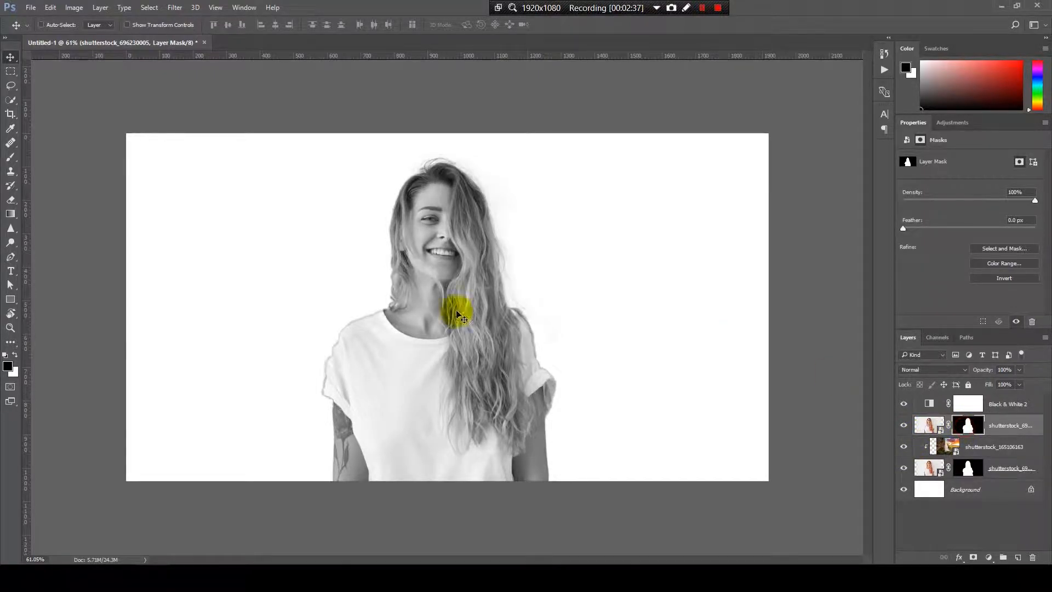
pyautogui.press('b')
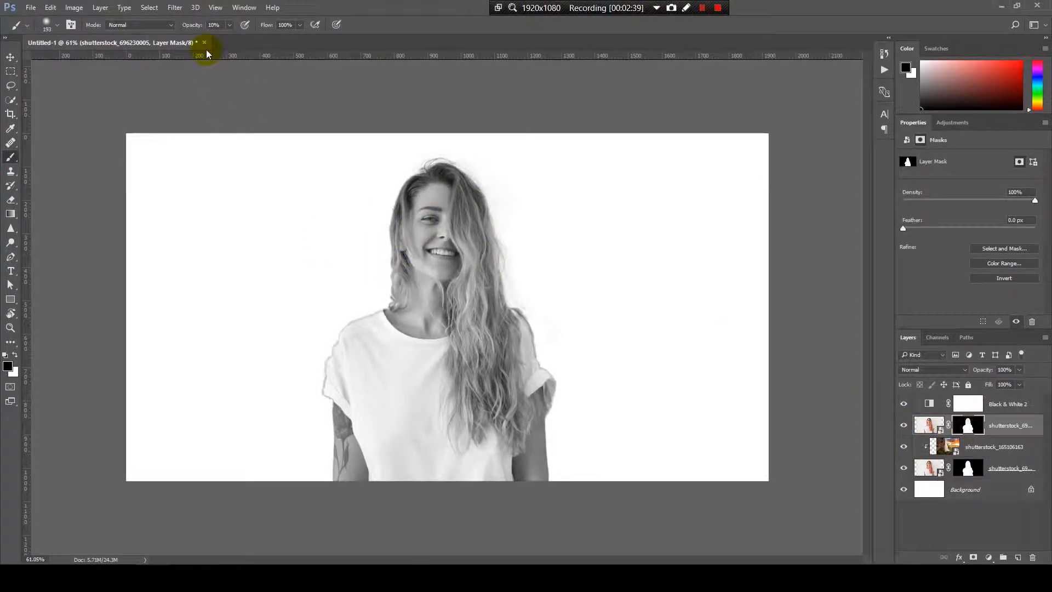
pyautogui.keyDown('alt'); pyautogui.rightClick(469, 270); pyautogui.keyUp('alt')
pyautogui.moveTo(460, 195)
pyautogui.mouseDown()
pyautogui.moveTo(375, 410)
pyautogui.moveTo(454, 170)
pyautogui.moveTo(492, 134)
pyautogui.moveTo(546, 478)
pyautogui.moveTo(324, 371)
pyautogui.mouseUp()
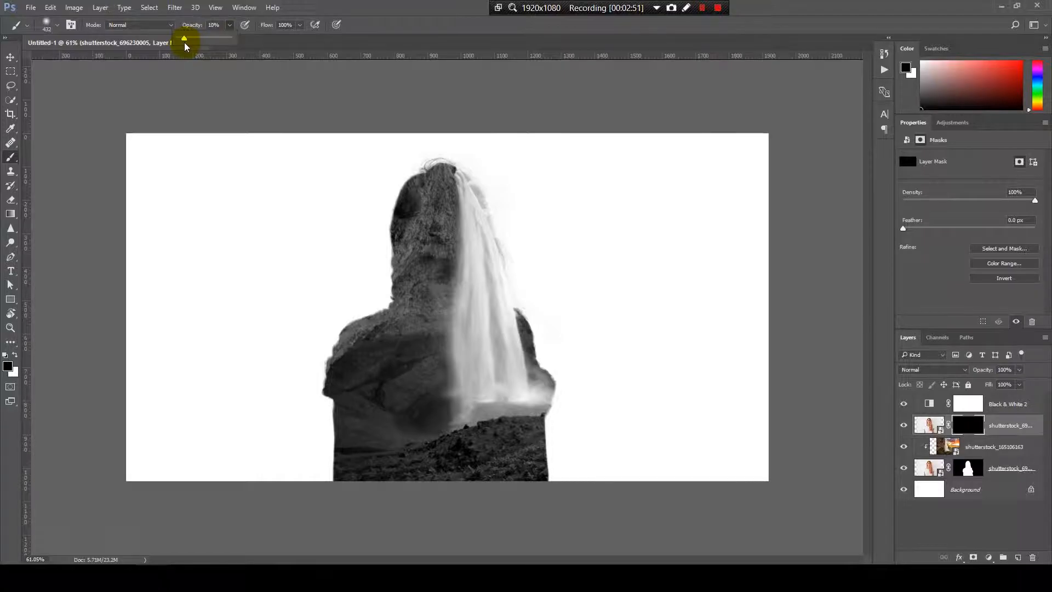
# Reveal the woman's eye, nose, cheek and mouth by painting white at 10% brush opacity on the upper portrait's mask
pyautogui.click(377, 5)
pyautogui.moveTo(443, 232)
pyautogui.mouseDown()
pyautogui.moveTo(396, 242)
pyautogui.moveTo(426, 228)
pyautogui.moveTo(422, 188)
pyautogui.moveTo(408, 240)
pyautogui.moveTo(422, 202)
pyautogui.moveTo(386, 214)
pyautogui.moveTo(444, 194)
pyautogui.mouseUp()
pyautogui.scroll(4, 422, 235)
pyautogui.press('x')
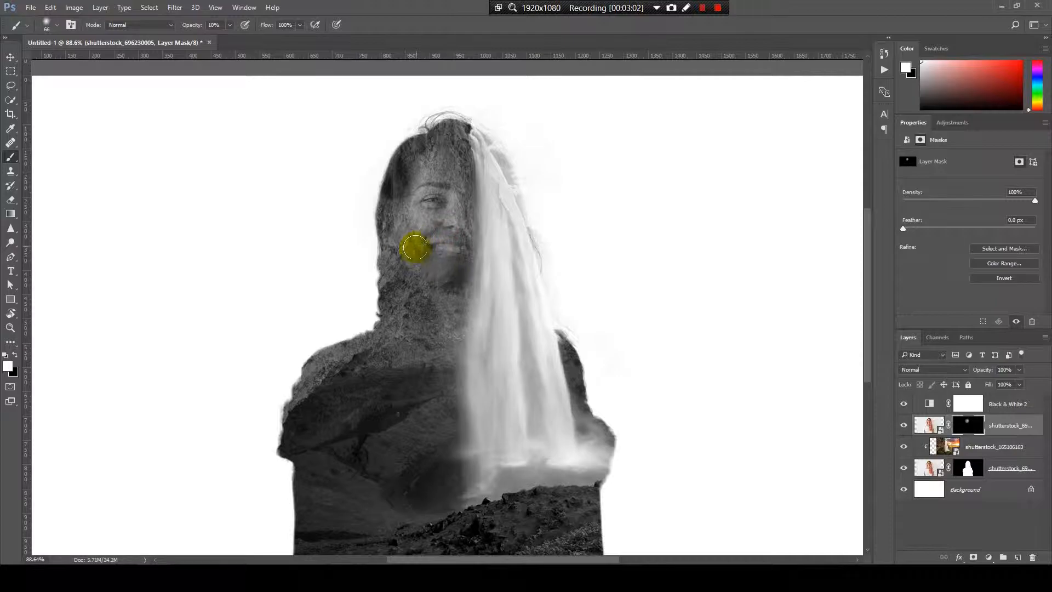
pyautogui.moveTo(400, 264)
pyautogui.mouseDown()
pyautogui.moveTo(446, 230)
pyautogui.moveTo(462, 184)
pyautogui.moveTo(437, 139)
pyautogui.moveTo(458, 181)
pyautogui.moveTo(426, 156)
pyautogui.moveTo(414, 195)
pyautogui.moveTo(434, 182)
pyautogui.mouseUp()
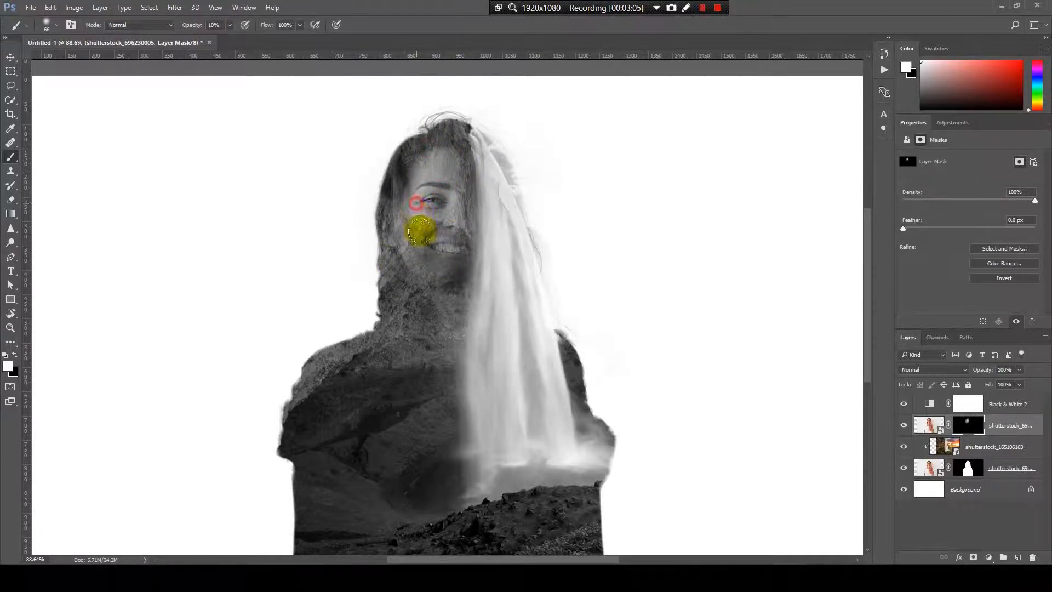
pyautogui.moveTo(417, 233); pyautogui.dragTo(474, 201)
pyautogui.scroll(3, 474, 201)
pyautogui.moveTo(434, 292); pyautogui.dragTo(401, 293)
pyautogui.moveTo(403, 284)
pyautogui.mouseDown()
pyautogui.moveTo(433, 277)
pyautogui.moveTo(449, 217)
pyautogui.mouseUp()
pyautogui.moveTo(451, 189)
pyautogui.mouseDown()
pyautogui.moveTo(452, 261)
pyautogui.moveTo(455, 99)
pyautogui.moveTo(479, 244)
pyautogui.moveTo(456, 291)
pyautogui.moveTo(395, 329)
pyautogui.moveTo(345, 183)
pyautogui.moveTo(404, 359)
pyautogui.moveTo(437, 344)
pyautogui.moveTo(404, 343)
pyautogui.moveTo(375, 137)
pyautogui.moveTo(356, 136)
pyautogui.moveTo(355, 175)
pyautogui.mouseUp()
# Build up the face, forehead and hairline with further soft white strokes on the upper portrait's mask
pyautogui.keyDown('alt'); pyautogui.rightClick(380, 268); pyautogui.keyUp('alt')
pyautogui.moveTo(329, 354)
pyautogui.mouseDown()
pyautogui.moveTo(404, 340)
pyautogui.moveTo(431, 365)
pyautogui.mouseUp()
pyautogui.moveTo(418, 272); pyautogui.dragTo(419, 160)
pyautogui.moveTo(423, 141); pyautogui.dragTo(420, 122)
pyautogui.scroll(-3, 428, 246)
pyautogui.moveTo(406, 231)
pyautogui.mouseDown()
pyautogui.moveTo(405, 261)
pyautogui.moveTo(423, 271)
pyautogui.moveTo(422, 254)
pyautogui.moveTo(389, 265)
pyautogui.moveTo(401, 250)
pyautogui.moveTo(407, 261)
pyautogui.moveTo(414, 239)
pyautogui.moveTo(374, 209)
pyautogui.moveTo(392, 223)
pyautogui.mouseUp()
pyautogui.keyDown('alt'); pyautogui.rightClick(422, 255); pyautogui.keyUp('alt')
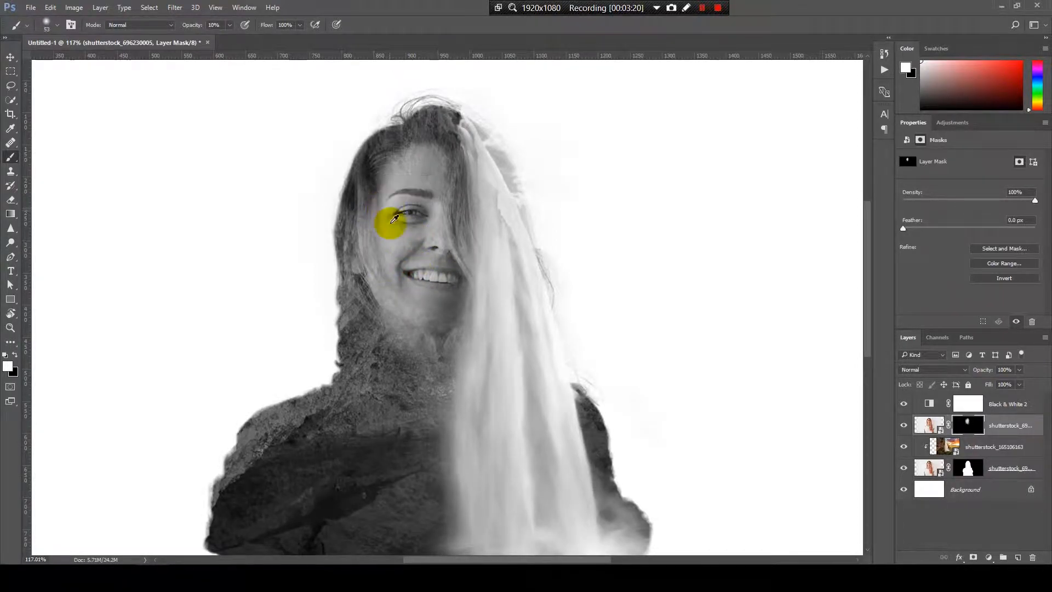
# Fade in the neck, shoulder and T-shirt with low-opacity white strokes on the mask, adjusting the brush size for each area
pyautogui.keyDown('alt'); pyautogui.rightClick(388, 323); pyautogui.keyUp('alt')
pyautogui.moveTo(388, 314)
pyautogui.mouseDown()
pyautogui.moveTo(412, 346)
pyautogui.moveTo(422, 404)
pyautogui.moveTo(437, 376)
pyautogui.moveTo(443, 415)
pyautogui.mouseUp()
pyautogui.scroll(-3, 358, 424)
pyautogui.keyDown('alt'); pyautogui.rightClick(357, 425); pyautogui.keyUp('alt')
pyautogui.moveTo(352, 422)
pyautogui.mouseDown()
pyautogui.moveTo(324, 384)
pyautogui.moveTo(318, 396)
pyautogui.moveTo(318, 349)
pyautogui.moveTo(378, 312)
pyautogui.moveTo(287, 405)
pyautogui.moveTo(348, 318)
pyautogui.moveTo(318, 339)
pyautogui.moveTo(305, 381)
pyautogui.moveTo(342, 356)
pyautogui.mouseUp()
pyautogui.moveTo(381, 299); pyautogui.dragTo(383, 235)
pyautogui.moveTo(380, 296); pyautogui.dragTo(382, 230)
pyautogui.keyDown('alt'); pyautogui.rightClick(336, 280); pyautogui.keyUp('alt')
pyautogui.moveTo(323, 365)
pyautogui.mouseDown()
pyautogui.moveTo(376, 323)
pyautogui.moveTo(305, 350)
pyautogui.mouseUp()
pyautogui.keyDown('alt'); pyautogui.rightClick(395, 319); pyautogui.keyUp('alt')
# Set the brush opacity to 40% and paint white on the mask to strengthen the cheek, mouth and chin
pyautogui.scroll(3, 481, 230)
pyautogui.scroll(4, 481, 229)
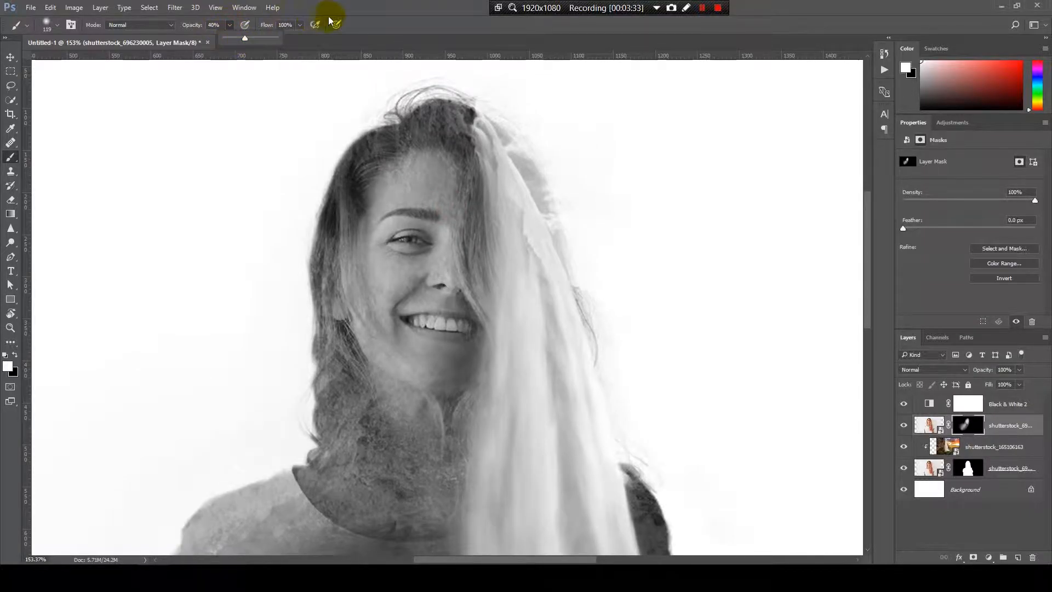
pyautogui.moveTo(410, 301)
pyautogui.mouseDown()
pyautogui.moveTo(408, 249)
pyautogui.moveTo(413, 352)
pyautogui.moveTo(380, 238)
pyautogui.moveTo(427, 318)
pyautogui.moveTo(409, 257)
pyautogui.moveTo(418, 183)
pyautogui.moveTo(413, 315)
pyautogui.moveTo(388, 337)
pyautogui.mouseUp()
pyautogui.moveTo(410, 335); pyautogui.dragTo(444, 375)
pyautogui.scroll(-5, 463, 320)
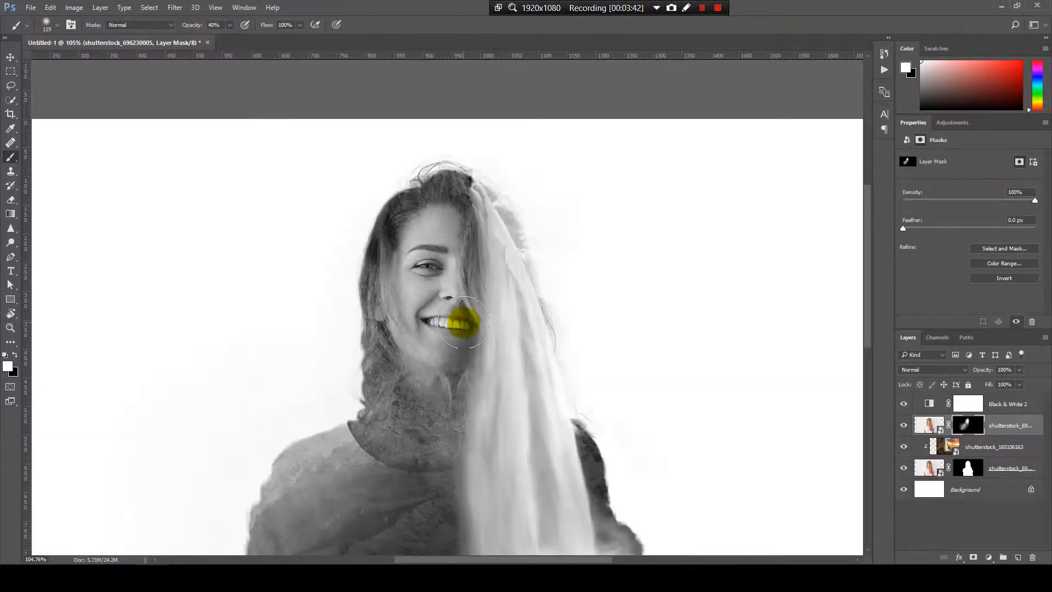
# Set the brush opacity to 10% and paint white on the mask to blend the long hair into the waterfall
pyautogui.scroll(-3, 502, 340)
pyautogui.scroll(2, 494, 274)
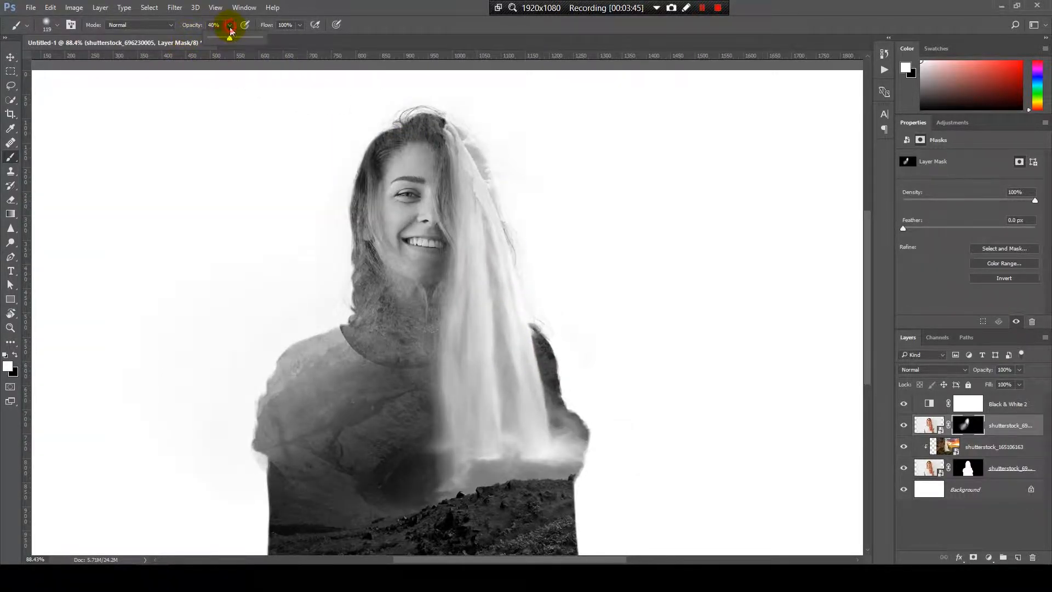
pyautogui.moveTo(493, 235)
pyautogui.mouseDown()
pyautogui.moveTo(476, 193)
pyautogui.moveTo(482, 267)
pyautogui.moveTo(473, 289)
pyautogui.moveTo(477, 249)
pyautogui.moveTo(465, 399)
pyautogui.moveTo(487, 466)
pyautogui.moveTo(540, 441)
pyautogui.moveTo(522, 368)
pyautogui.moveTo(517, 252)
pyautogui.moveTo(500, 202)
pyautogui.moveTo(502, 265)
pyautogui.moveTo(450, 110)
pyautogui.moveTo(443, 135)
pyautogui.moveTo(475, 152)
pyautogui.moveTo(456, 109)
pyautogui.moveTo(459, 130)
pyautogui.moveTo(524, 194)
pyautogui.moveTo(528, 248)
pyautogui.moveTo(541, 243)
pyautogui.moveTo(535, 291)
pyautogui.moveTo(567, 260)
pyautogui.moveTo(575, 366)
pyautogui.moveTo(552, 373)
pyautogui.moveTo(512, 361)
pyautogui.moveTo(511, 397)
pyautogui.moveTo(486, 369)
pyautogui.moveTo(483, 329)
pyautogui.moveTo(499, 382)
pyautogui.mouseUp()
pyautogui.scroll(4, 500, 382)
pyautogui.moveTo(479, 334); pyautogui.dragTo(539, 470)
pyautogui.moveTo(609, 381)
pyautogui.mouseDown()
pyautogui.moveTo(608, 325)
pyautogui.moveTo(528, 214)
pyautogui.mouseUp()
pyautogui.moveTo(628, 220); pyautogui.dragTo(630, 343)
pyautogui.moveTo(481, 125)
pyautogui.mouseDown()
pyautogui.moveTo(554, 319)
pyautogui.moveTo(501, 336)
pyautogui.mouseUp()
pyautogui.scroll(-5, 500, 332)
pyautogui.moveTo(524, 411); pyautogui.dragTo(457, 432)
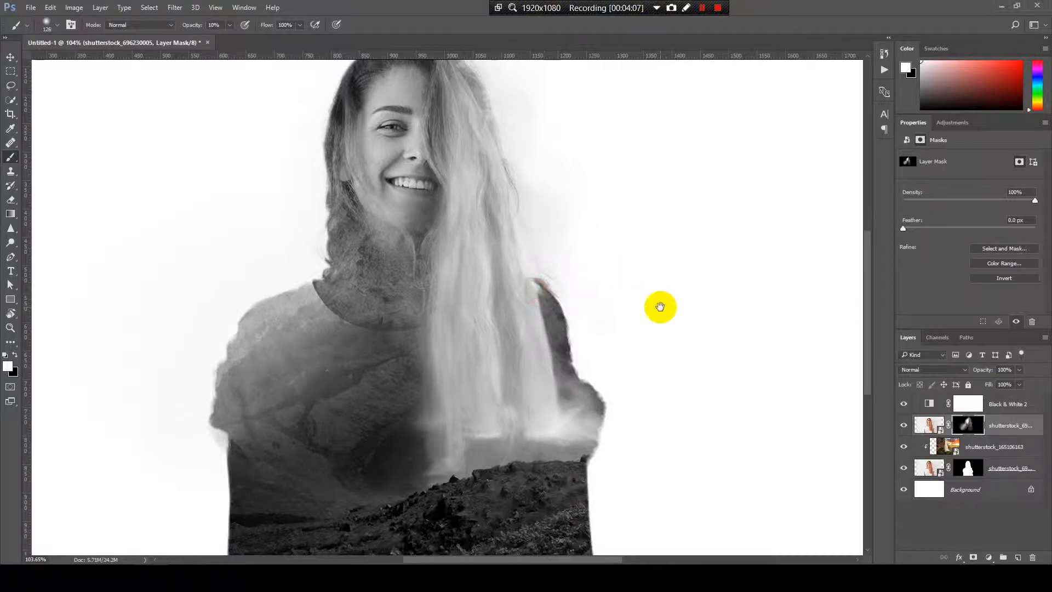
# Enlarge the brush to 298 px and softly blend the sleeve, arm and lower body on the upper portrait's mask
pyautogui.moveTo(659, 305); pyautogui.dragTo(659, 214)
pyautogui.scroll(-5, 623, 263)
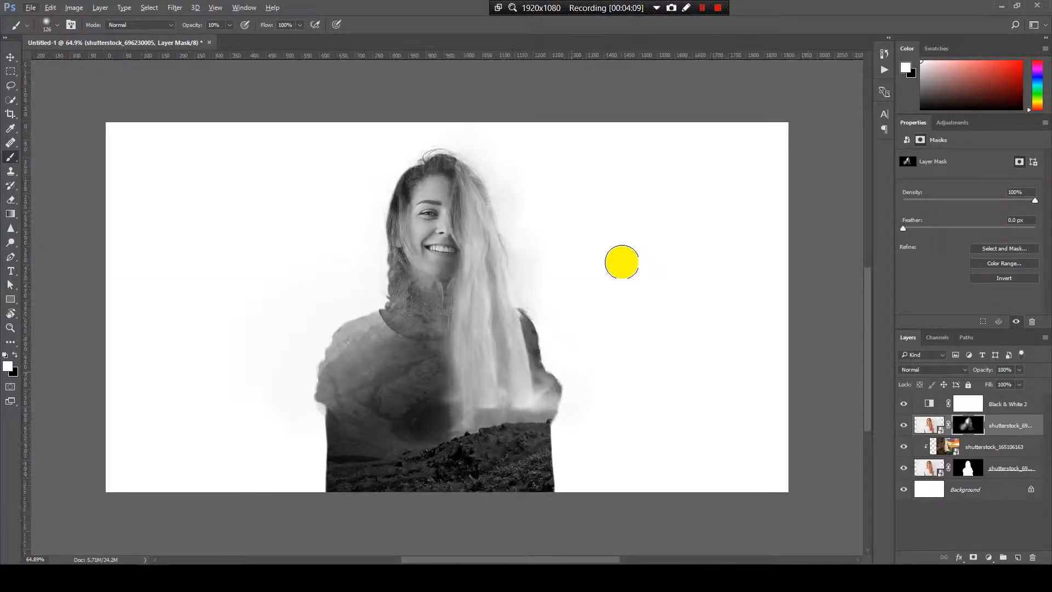
pyautogui.moveTo(384, 391); pyautogui.dragTo(431, 393)
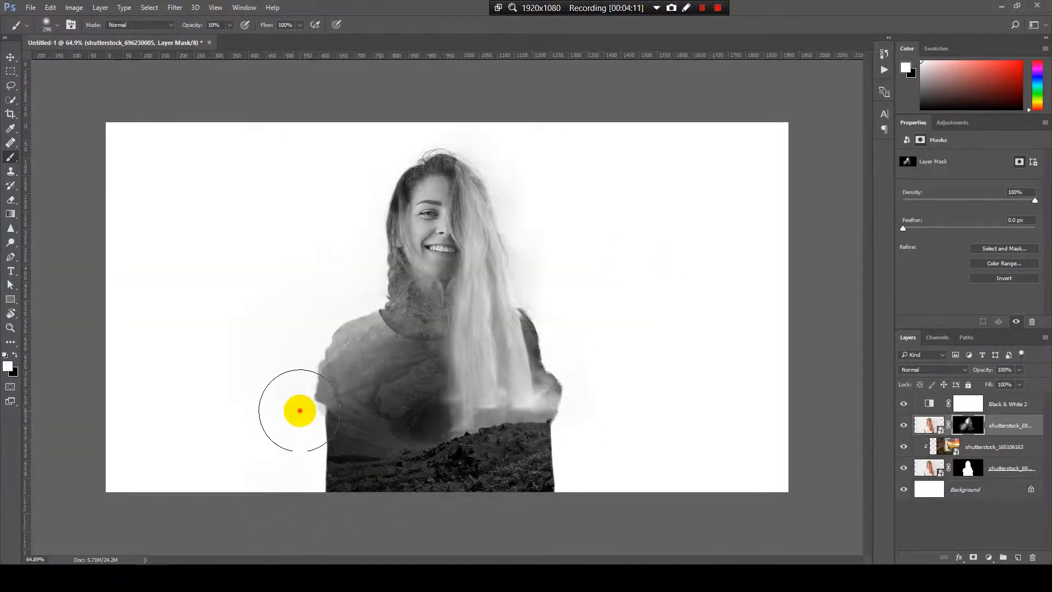
pyautogui.moveTo(321, 442); pyautogui.dragTo(387, 541)
pyautogui.scroll(-2, 463, 345)
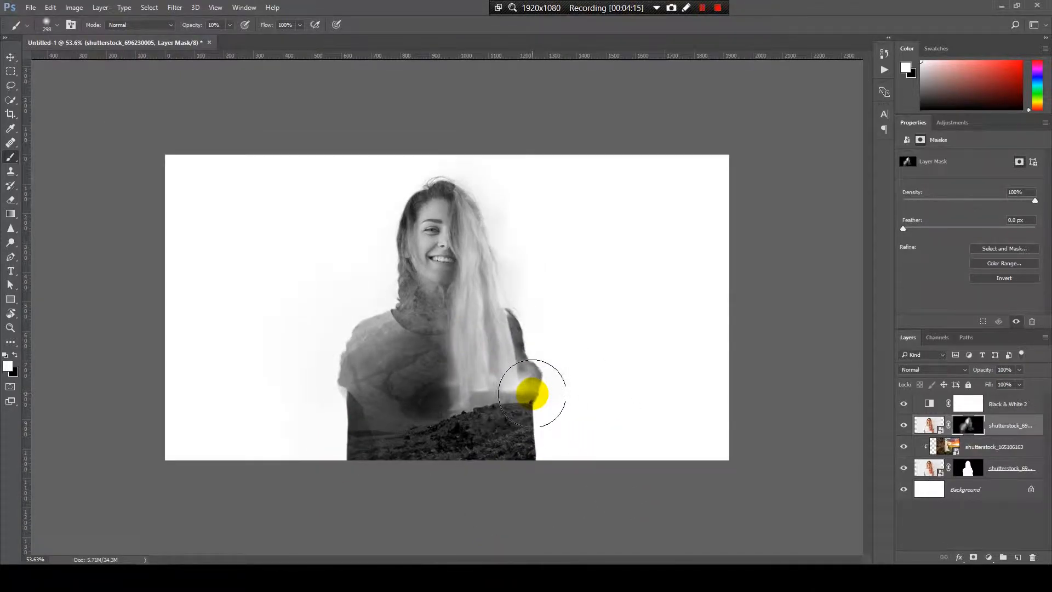
pyautogui.scroll(9, 567, 279)
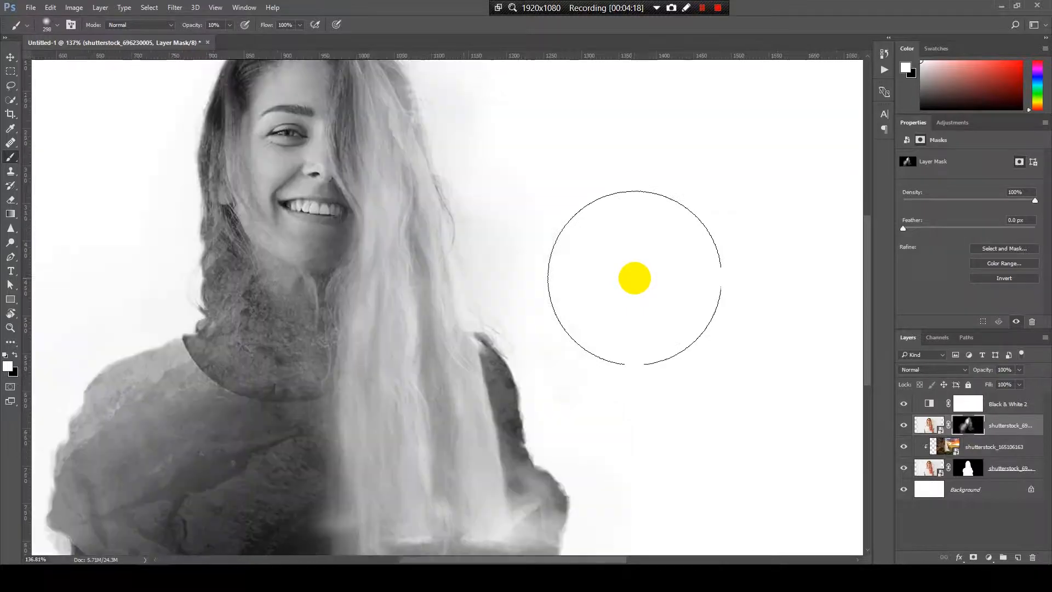
pyautogui.moveTo(592, 275); pyautogui.dragTo(491, 279)
pyautogui.scroll(-5, 491, 408)
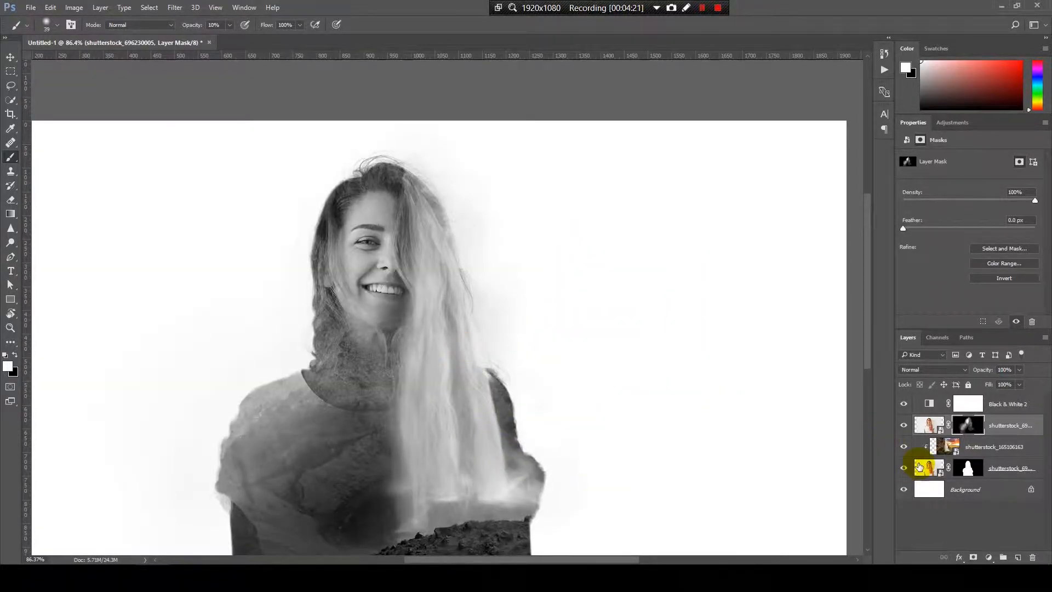
# Duplicate the clipped waterfall layer to get an unclipped full-frame copy beneath the upper portrait
pyautogui.scroll(-3, 583, 308)
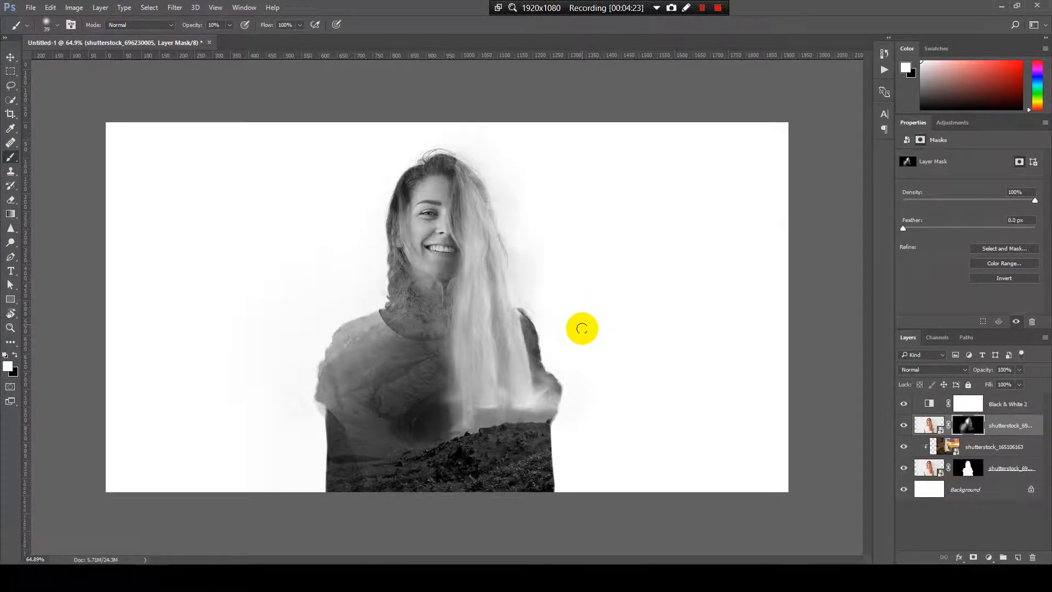
pyautogui.click(979, 447)
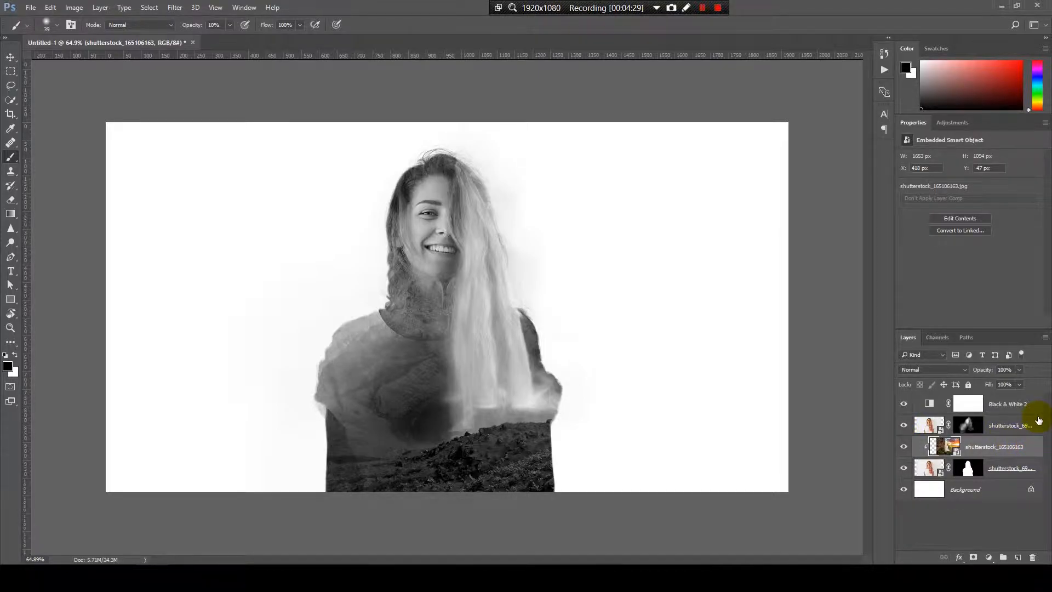
pyautogui.hotkey('ctrl', 'j')
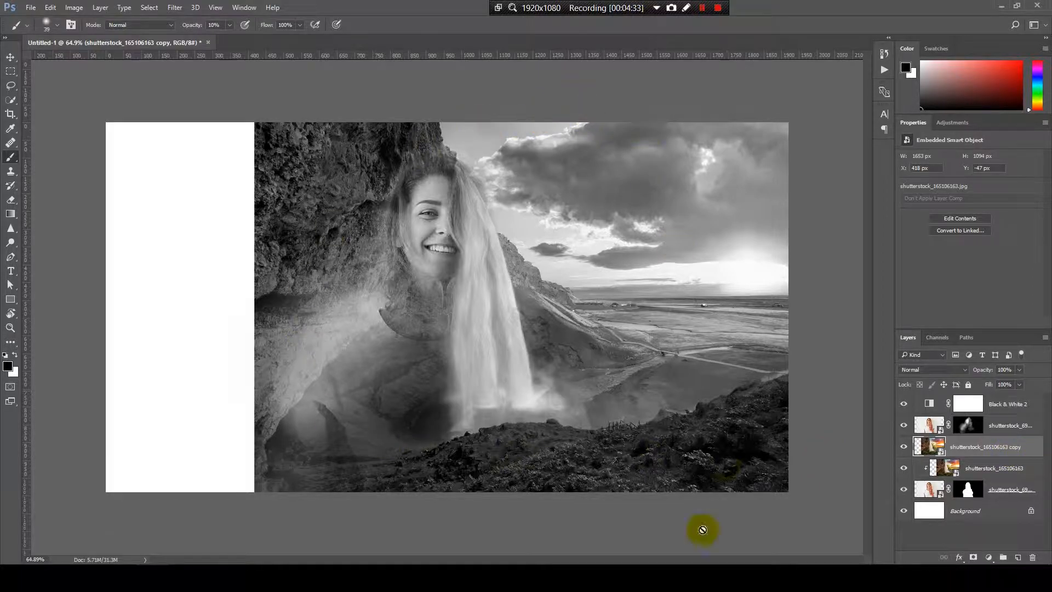
# Crop the canvas to cut off the blank white strip beside the waterfall landscape
pyautogui.press('c')
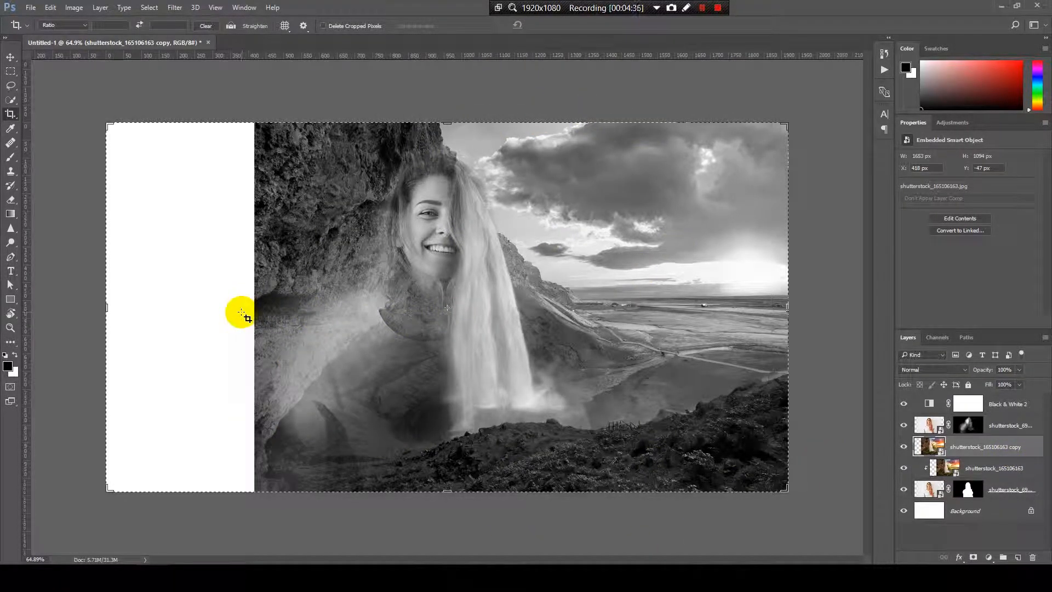
pyautogui.click(129, 313)
pyautogui.moveTo(109, 308); pyautogui.dragTo(172, 301)
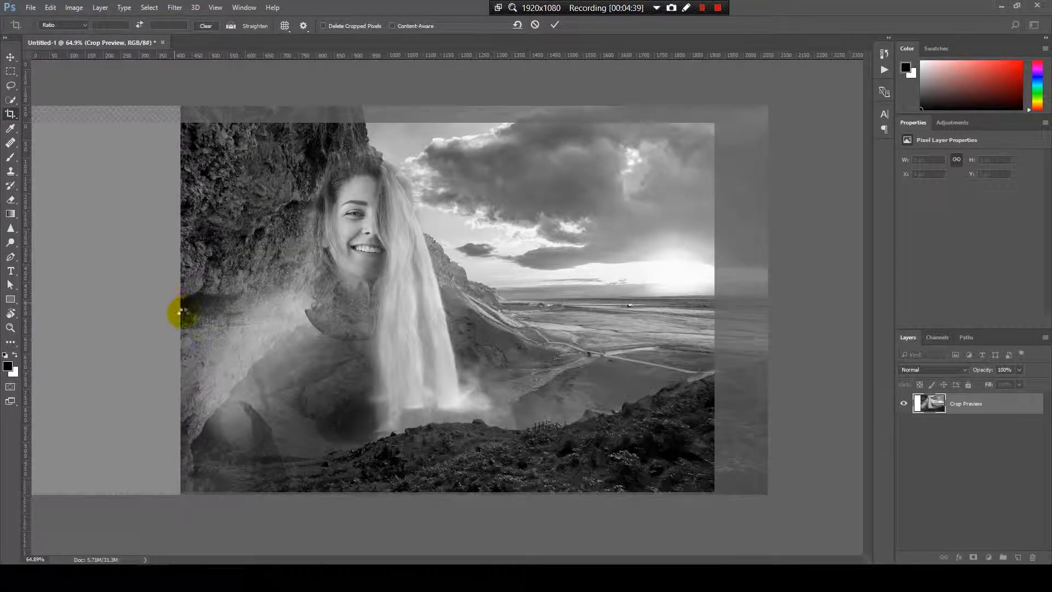
pyautogui.press('v')
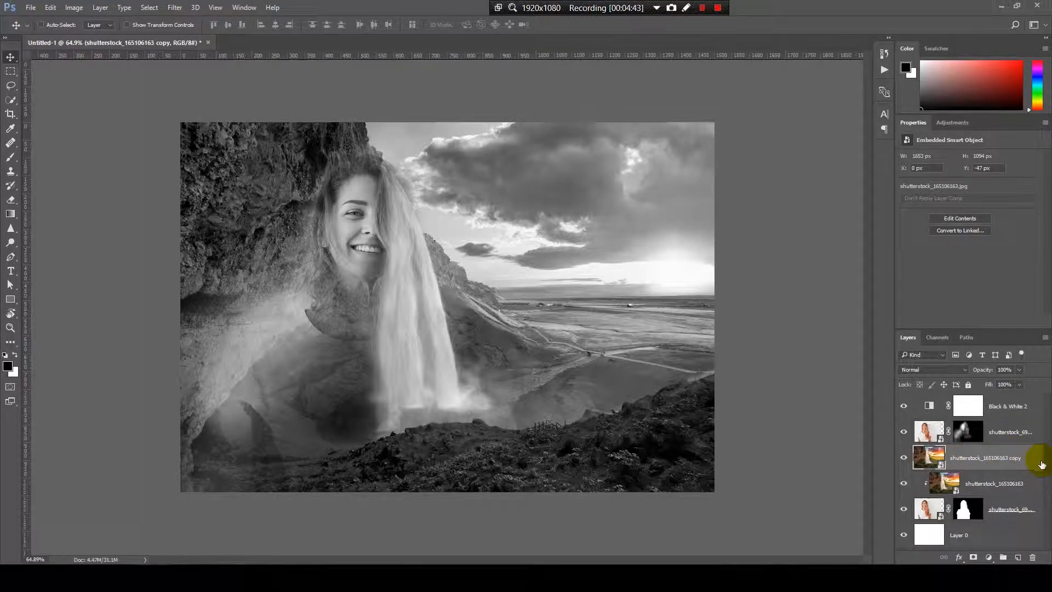
# Move the unclipped waterfall copy beneath the lower portrait layer and set its fill to 50%
pyautogui.moveTo(1033, 457); pyautogui.dragTo(1033, 513)
pyautogui.moveTo(1033, 517); pyautogui.dragTo(1034, 521)
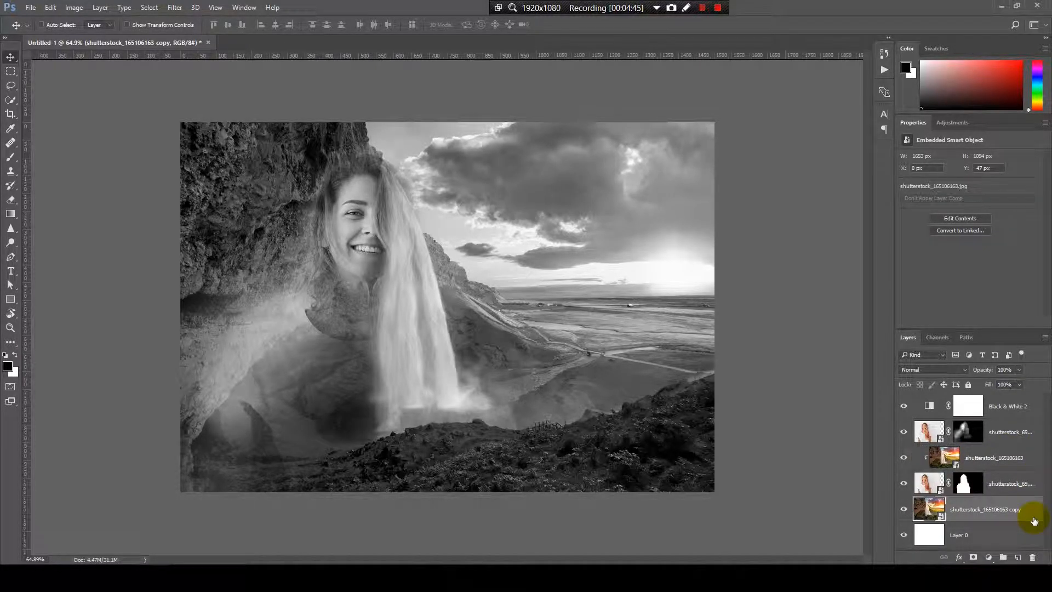
pyautogui.click(1019, 385)
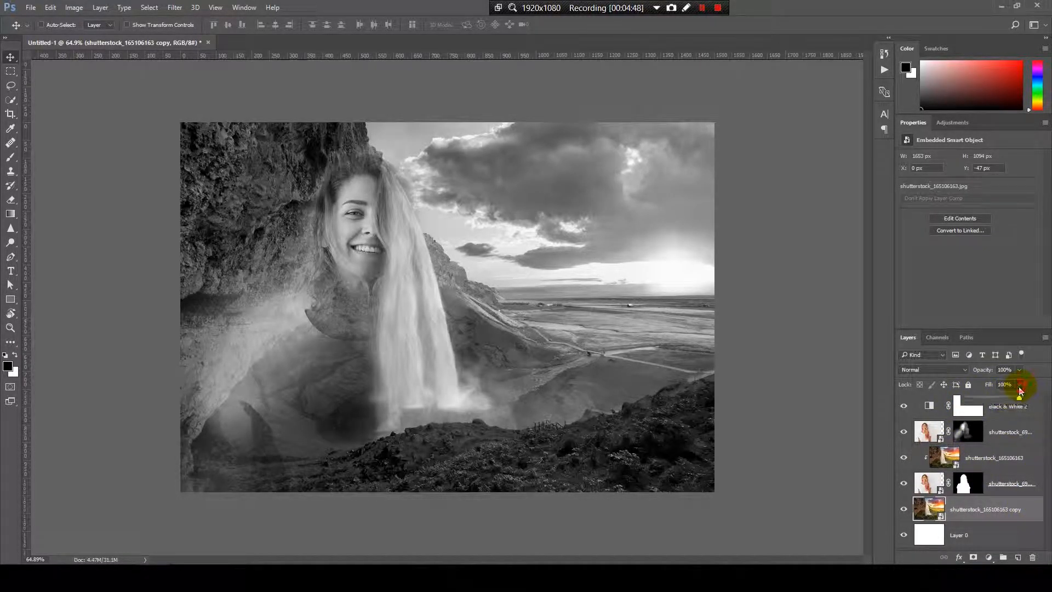
pyautogui.moveTo(1019, 402); pyautogui.dragTo(994, 399)
pyautogui.click(659, 376)
# Paint black on the lower portrait's layer mask with a soft low-opacity brush along the arm's outer edge beside the waterfall
pyautogui.scroll(-2, 658, 377)
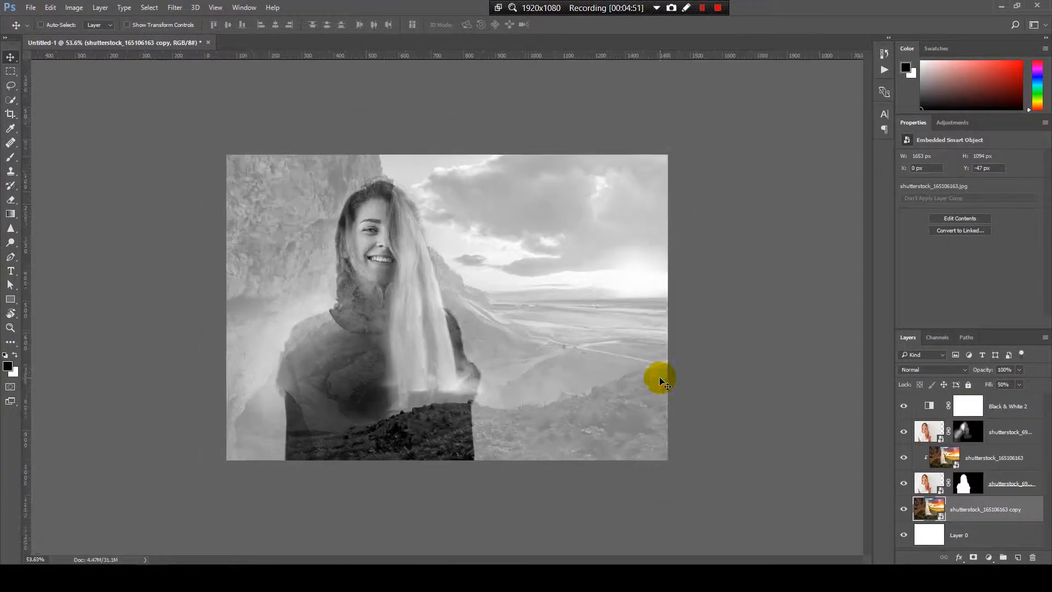
pyautogui.scroll(-1, 659, 376)
pyautogui.scroll(3, 364, 321)
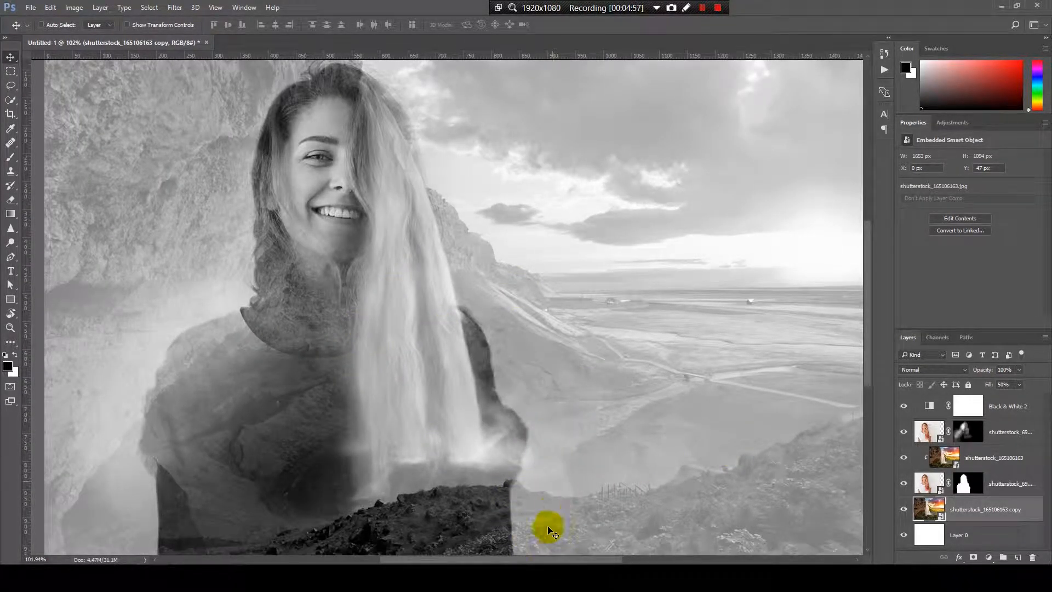
pyautogui.scroll(3, 527, 463)
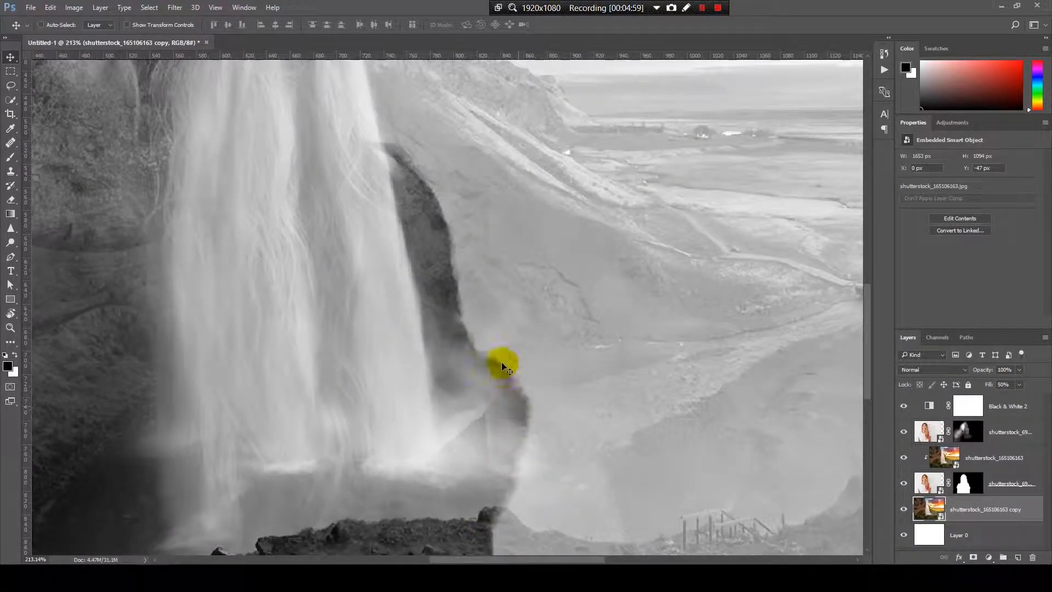
pyautogui.click(968, 483)
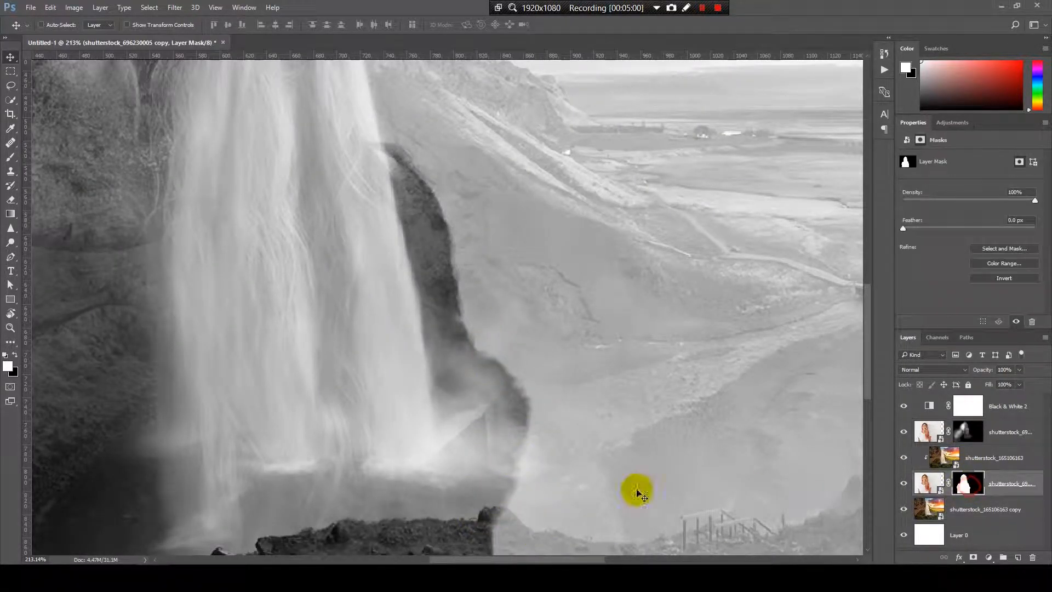
pyautogui.press('b')
pyautogui.press('x')
pyautogui.moveTo(537, 393)
pyautogui.mouseDown()
pyautogui.moveTo(541, 423)
pyautogui.moveTo(537, 409)
pyautogui.moveTo(562, 413)
pyautogui.moveTo(531, 379)
pyautogui.mouseUp()
pyautogui.keyDown('alt'); pyautogui.rightClick(535, 411); pyautogui.keyUp('alt')
pyautogui.moveTo(523, 376); pyautogui.dragTo(527, 317)
pyautogui.moveTo(505, 336); pyautogui.dragTo(507, 279)
# Set the brush opacity to 100% and paint black on the lower portrait's mask to erase the elbow and outer arm into the landscape
pyautogui.click(230, 25)
pyautogui.moveTo(233, 38); pyautogui.dragTo(306, 33)
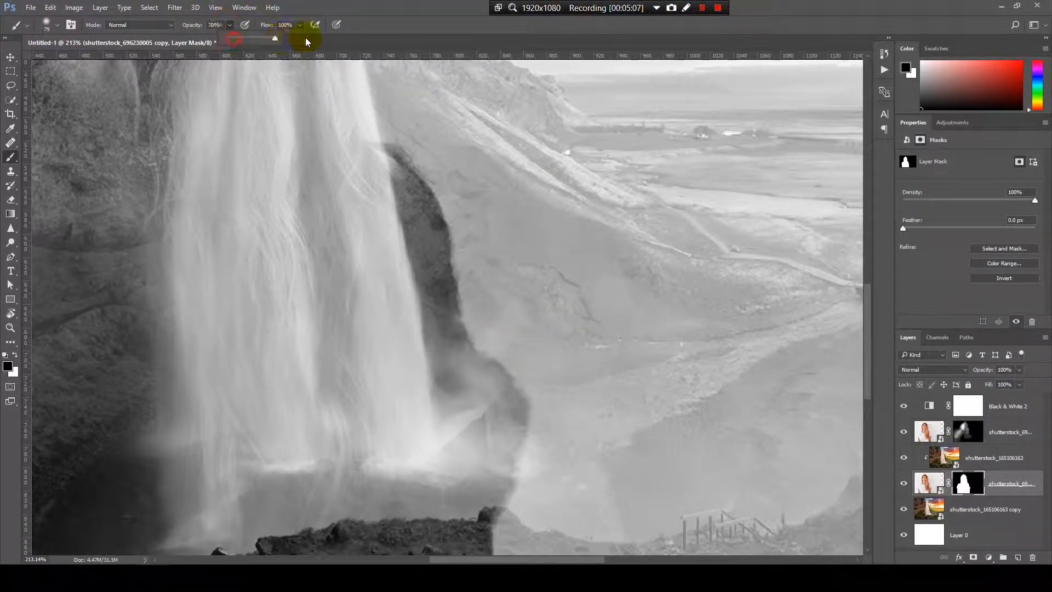
pyautogui.moveTo(535, 329)
pyautogui.mouseDown()
pyautogui.moveTo(584, 494)
pyautogui.moveTo(615, 360)
pyautogui.moveTo(586, 401)
pyautogui.moveTo(569, 389)
pyautogui.moveTo(592, 418)
pyautogui.mouseUp()
pyautogui.moveTo(552, 213)
pyautogui.mouseDown()
pyautogui.moveTo(518, 216)
pyautogui.moveTo(495, 201)
pyautogui.mouseUp()
pyautogui.moveTo(557, 181)
pyautogui.mouseDown()
pyautogui.moveTo(602, 337)
pyautogui.moveTo(596, 373)
pyautogui.moveTo(573, 368)
pyautogui.moveTo(561, 241)
pyautogui.mouseUp()
pyautogui.hotkey('ctrl', 'z')
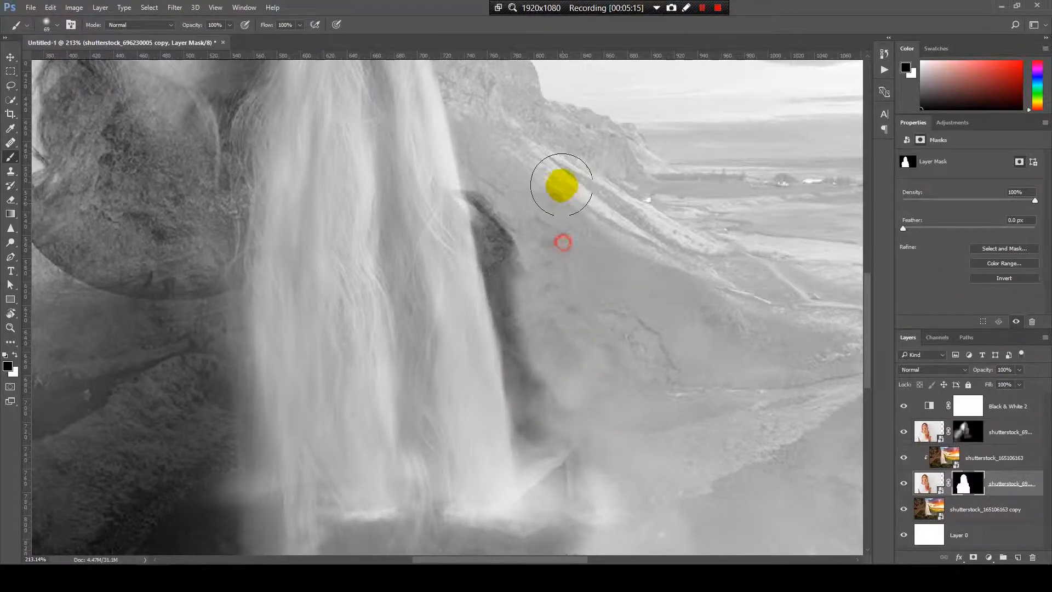
pyautogui.hotkey('ctrl', 'z')
pyautogui.moveTo(570, 309)
pyautogui.mouseDown()
pyautogui.moveTo(557, 227)
pyautogui.moveTo(539, 177)
pyautogui.moveTo(498, 167)
pyautogui.mouseUp()
# Paint black on the lower portrait's mask to fade the body's lower edge below the waterfall into the grassy ground
pyautogui.scroll(-7, 675, 283)
pyautogui.moveTo(512, 452)
pyautogui.mouseDown()
pyautogui.moveTo(559, 452)
pyautogui.moveTo(547, 444)
pyautogui.moveTo(511, 453)
pyautogui.moveTo(509, 423)
pyautogui.mouseUp()
pyautogui.moveTo(510, 478)
pyautogui.mouseDown()
pyautogui.moveTo(512, 493)
pyautogui.moveTo(485, 493)
pyautogui.mouseUp()
pyautogui.moveTo(514, 502)
pyautogui.mouseDown()
pyautogui.moveTo(524, 430)
pyautogui.moveTo(519, 439)
pyautogui.mouseUp()
pyautogui.moveTo(533, 394)
pyautogui.mouseDown()
pyautogui.moveTo(559, 357)
pyautogui.moveTo(477, 478)
pyautogui.moveTo(571, 456)
pyautogui.mouseUp()
# Reveal the dark grassy foreground beside the body with white on the mask, and fade its far end with black using a 696 px brush
pyautogui.press('x')
pyautogui.click(548, 521)
pyautogui.click(636, 416)
pyautogui.press('x')
pyautogui.click(686, 476)
pyautogui.click(685, 449)
pyautogui.click(679, 451)
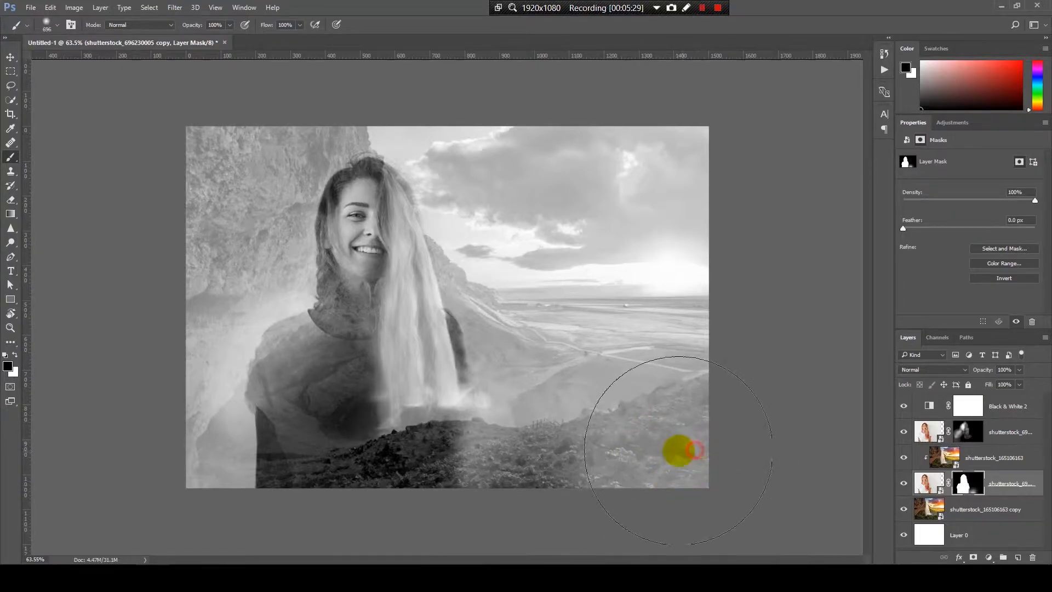
pyautogui.click(660, 429)
pyautogui.click(575, 493)
# Paint white on the lower portrait's mask along the bottom of the body to strengthen the dark grassy foreground
pyautogui.press('x')
pyautogui.click(390, 512)
pyautogui.click(394, 528)
pyautogui.scroll(-7, 561, 432)
pyautogui.press('v')
pyautogui.scroll(5, 598, 329)
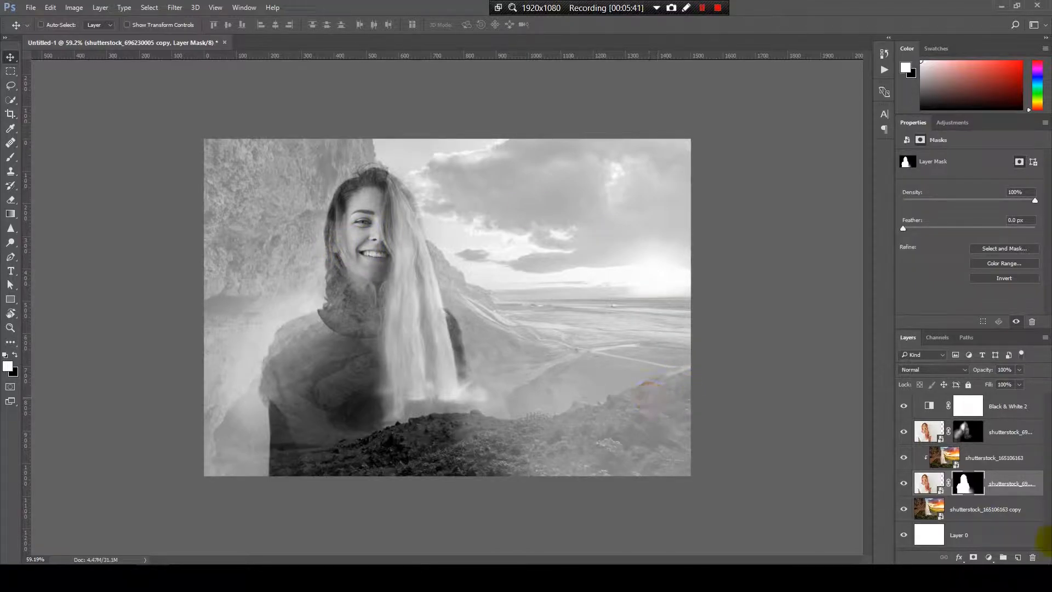
# Hide and reshow the upper portrait layer to compare the blend, and fit the whole image in view
pyautogui.click(943, 457)
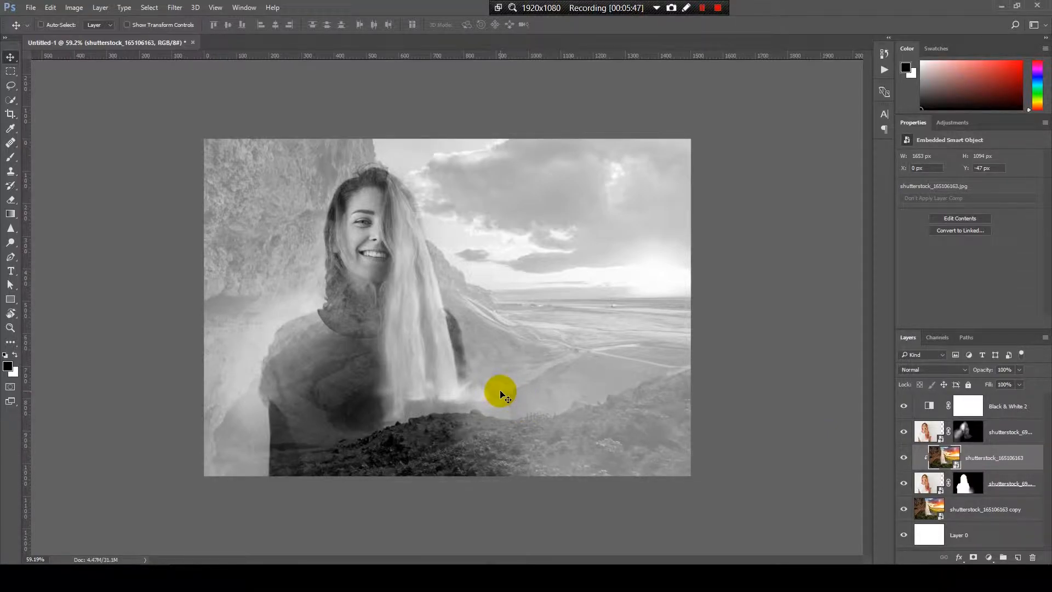
pyautogui.click(916, 431)
pyautogui.click(903, 432)
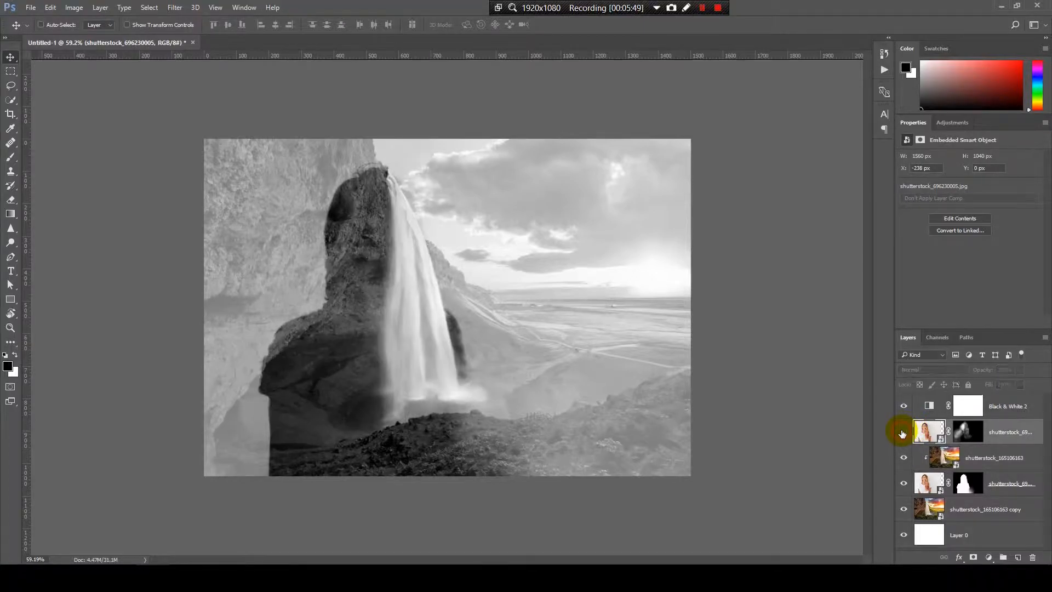
pyautogui.click(903, 432)
pyautogui.hotkey('ctrl', '0')
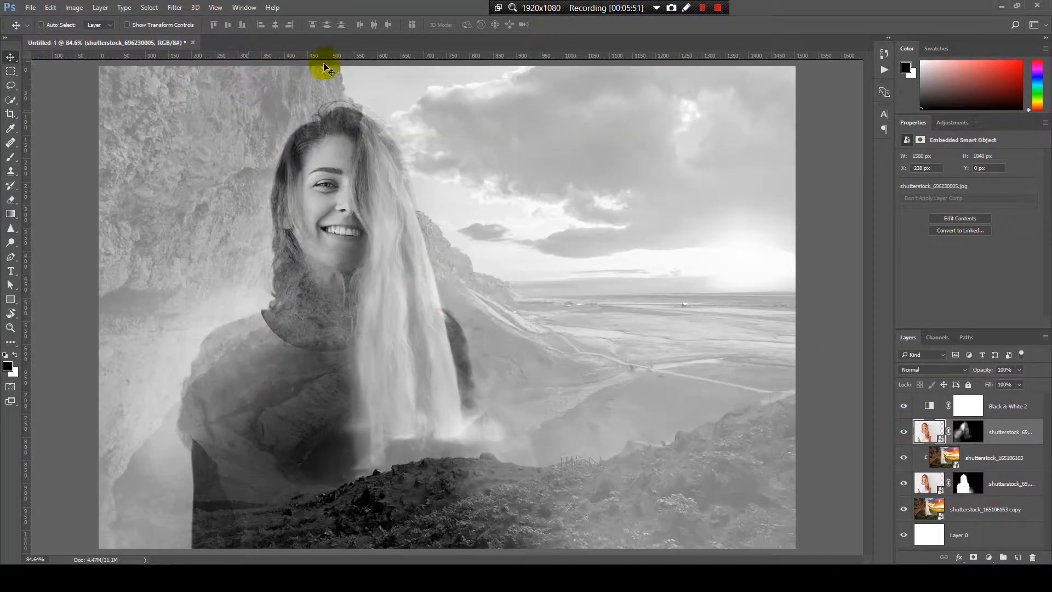